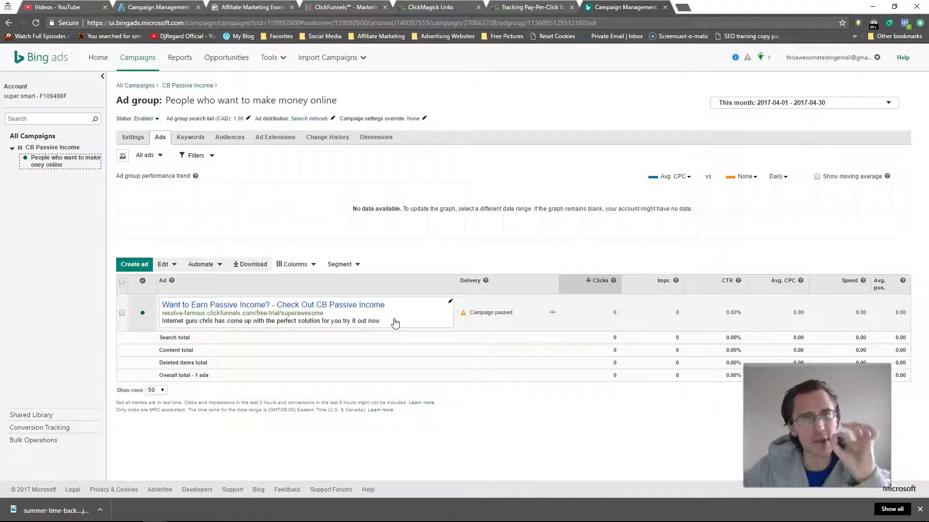
pyautogui.click(450, 302)
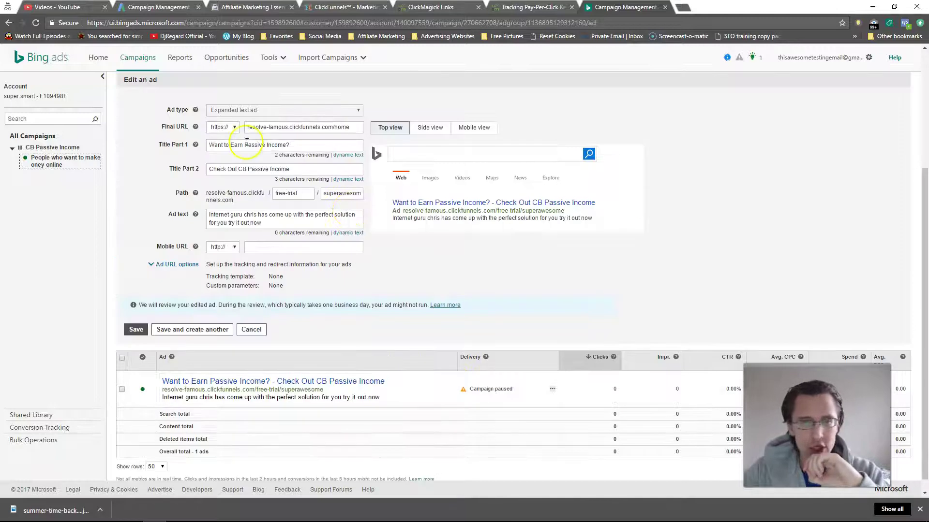
pyautogui.click(261, 126)
pyautogui.hotkey('ctrl', 'a')
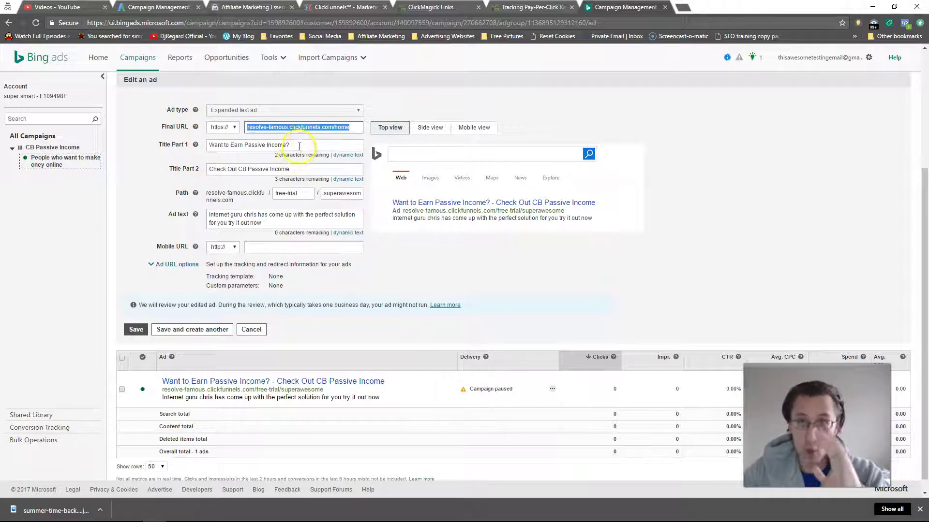
pyautogui.click(448, 7)
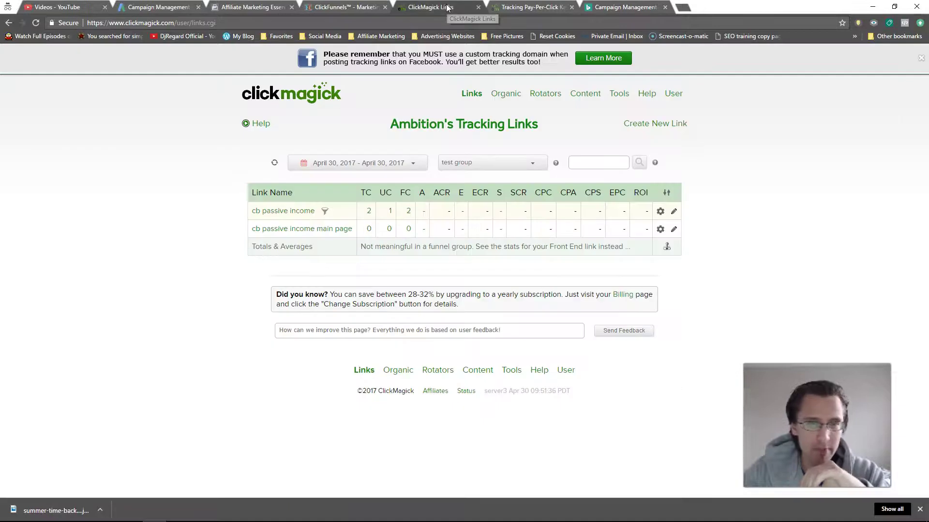
pyautogui.click(277, 214)
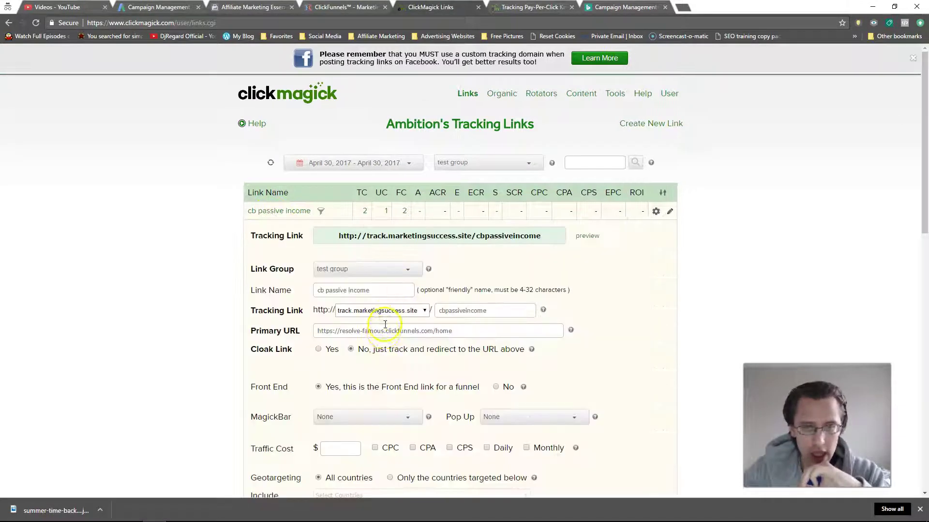
pyautogui.tripleClick(375, 332)
pyautogui.click(599, 8)
pyautogui.click(557, 8)
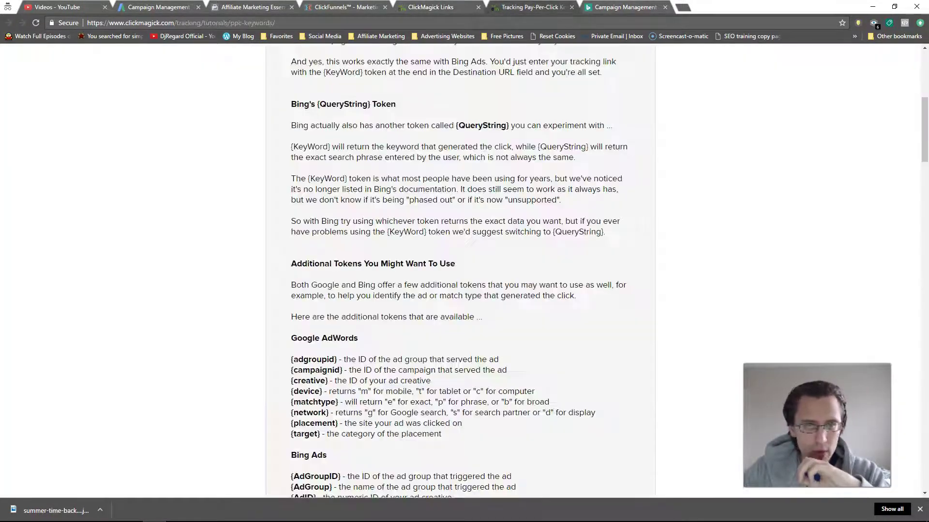
pyautogui.click(629, 7)
pyautogui.moveTo(629, 7); pyautogui.dragTo(600, 5)
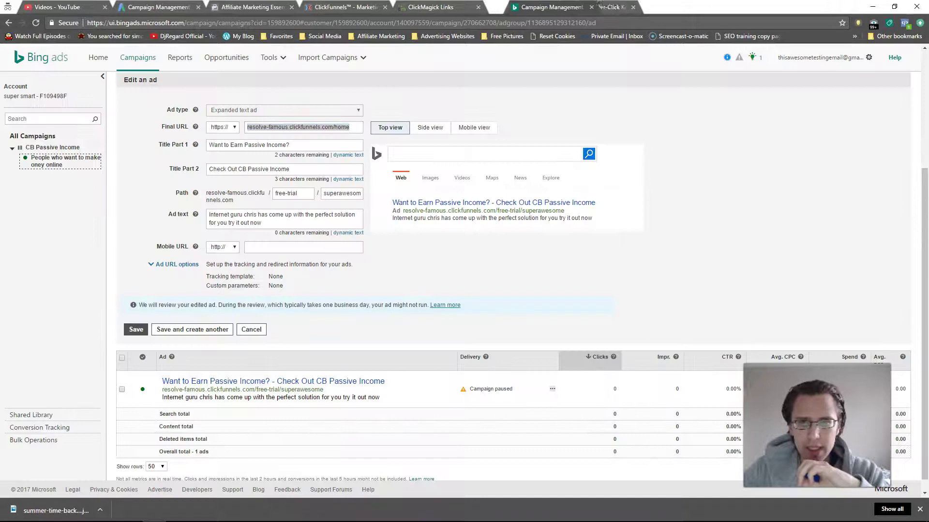
pyautogui.doubleClick(304, 127)
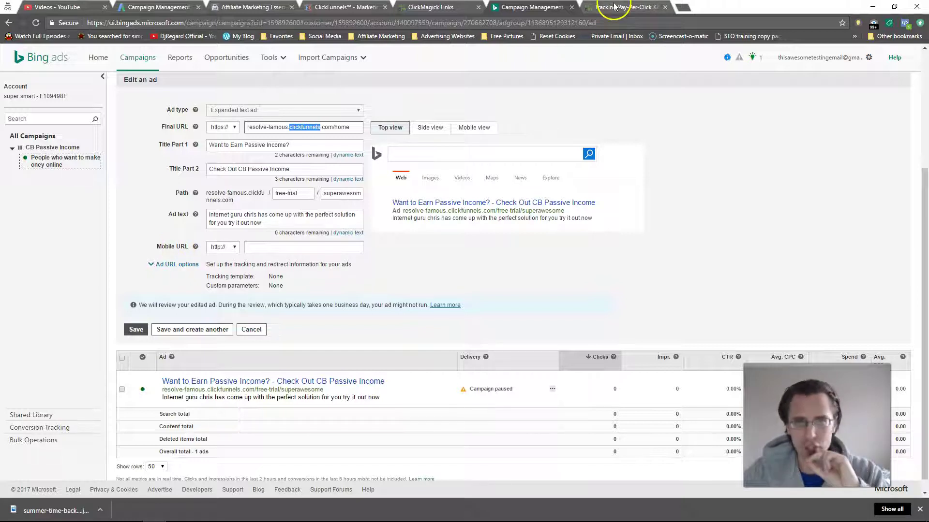
# Expand the ad's URL options to reveal the empty Tracking template, then switch to ClickMagick Links
pyautogui.click(179, 267)
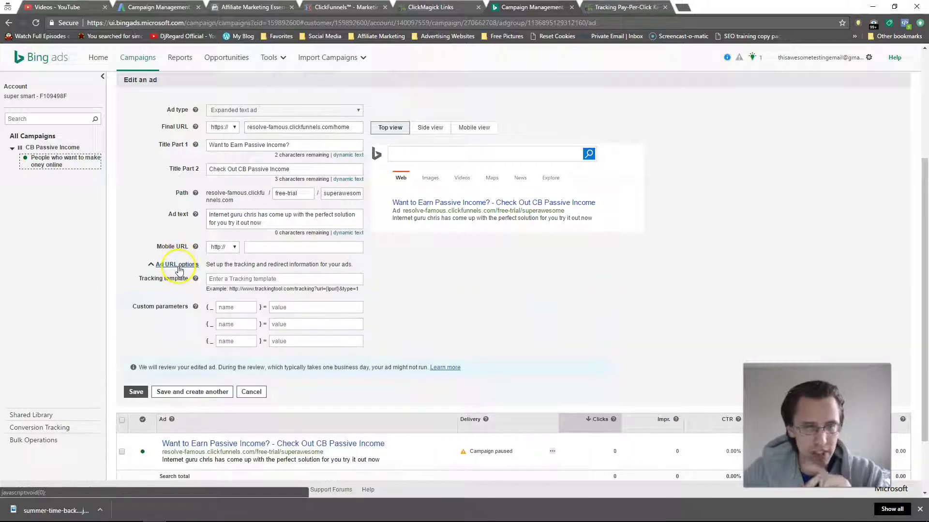
pyautogui.click(230, 278)
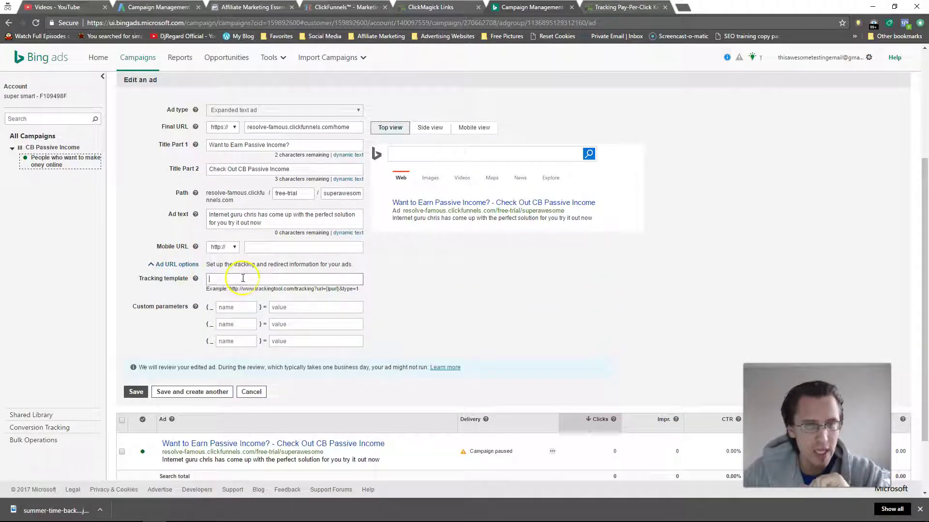
pyautogui.click(178, 264)
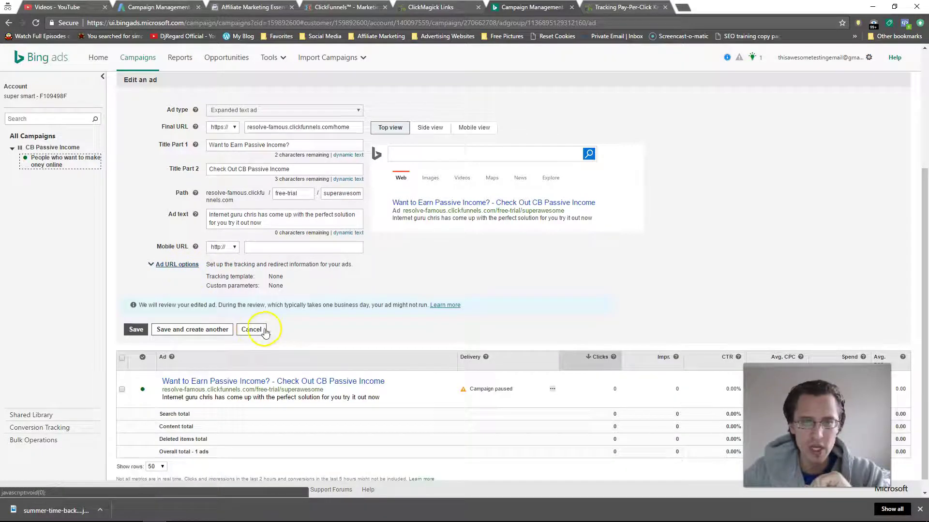
pyautogui.click(173, 264)
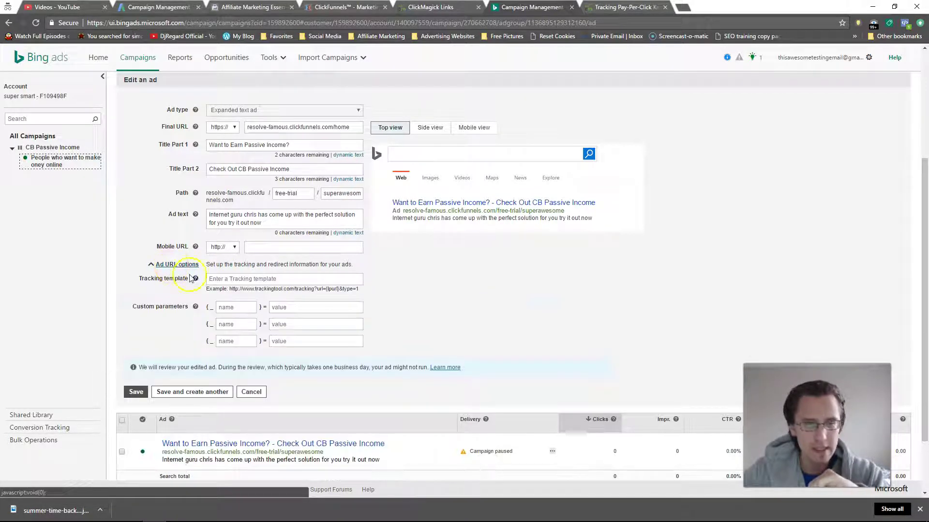
pyautogui.click(213, 279)
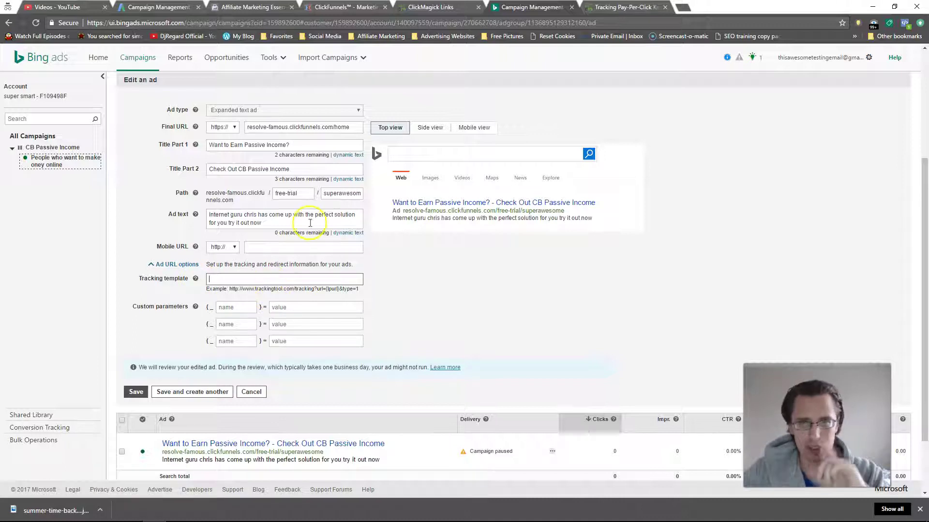
pyautogui.click(430, 7)
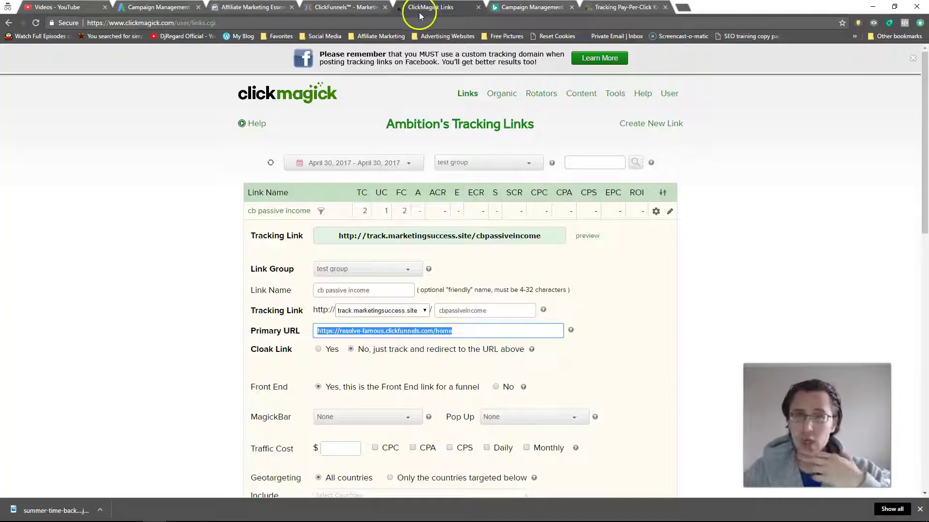
pyautogui.click(381, 237)
pyautogui.click(381, 237)
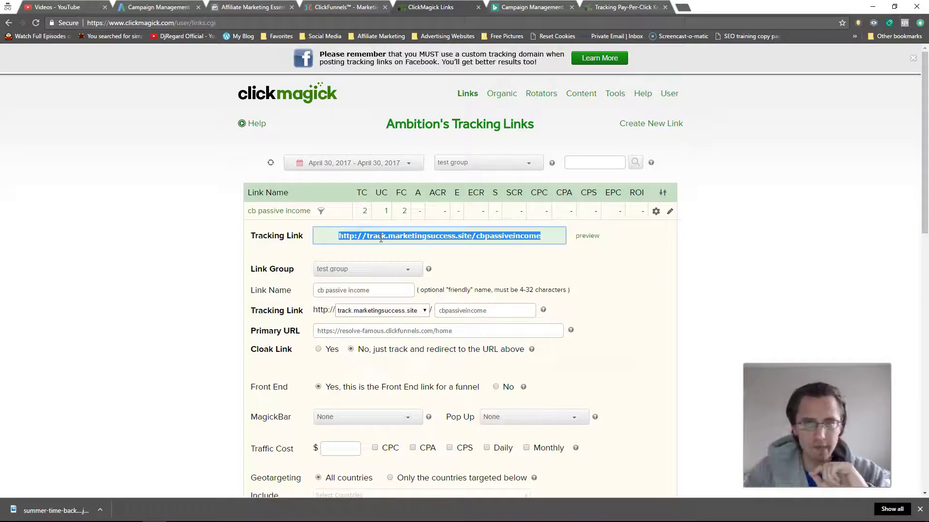
pyautogui.click(530, 7)
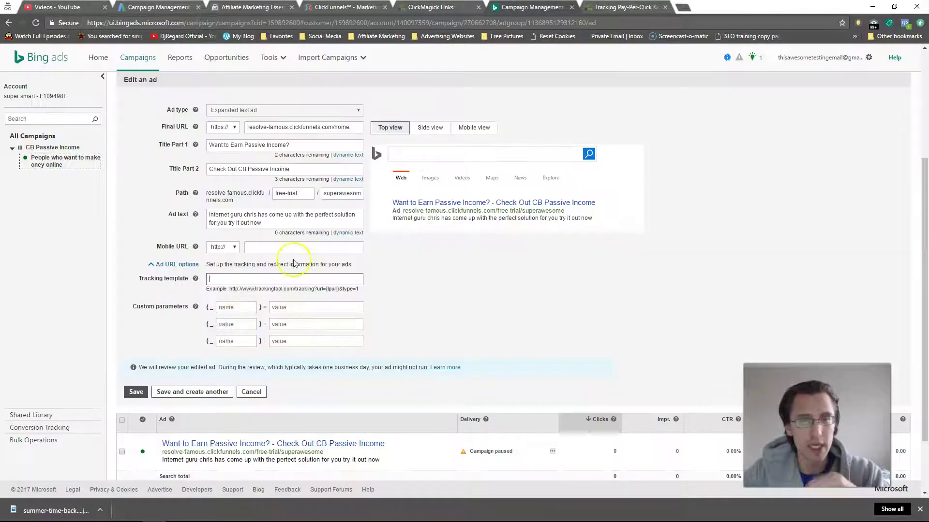
pyautogui.click(261, 279)
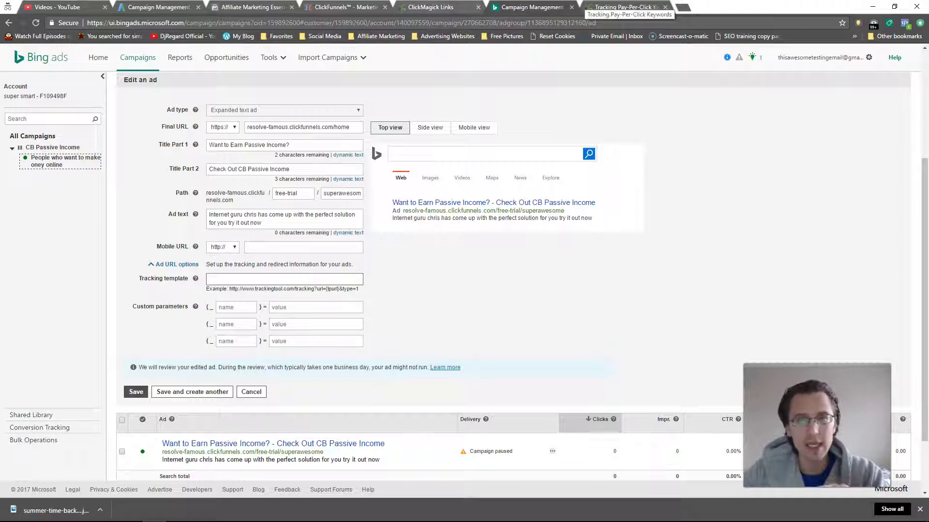
pyautogui.click(444, 7)
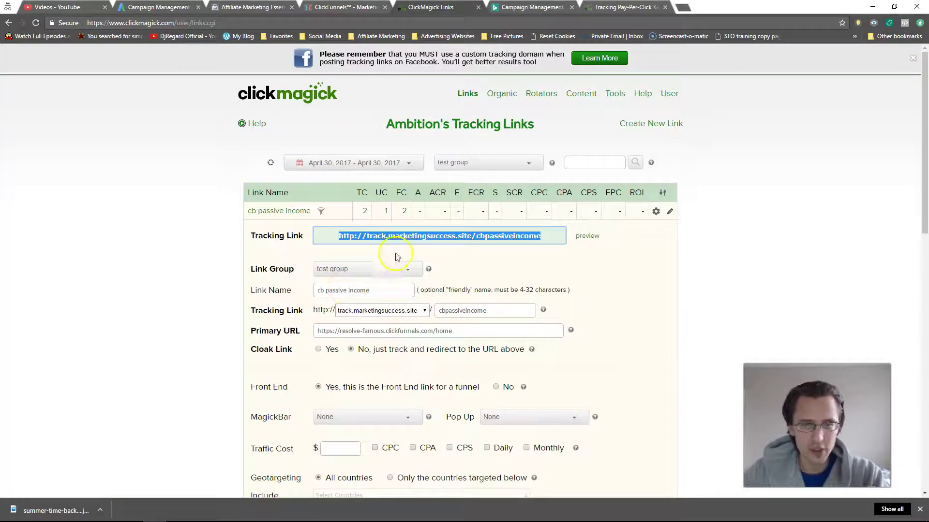
pyautogui.hotkey('ctrl', 'c')
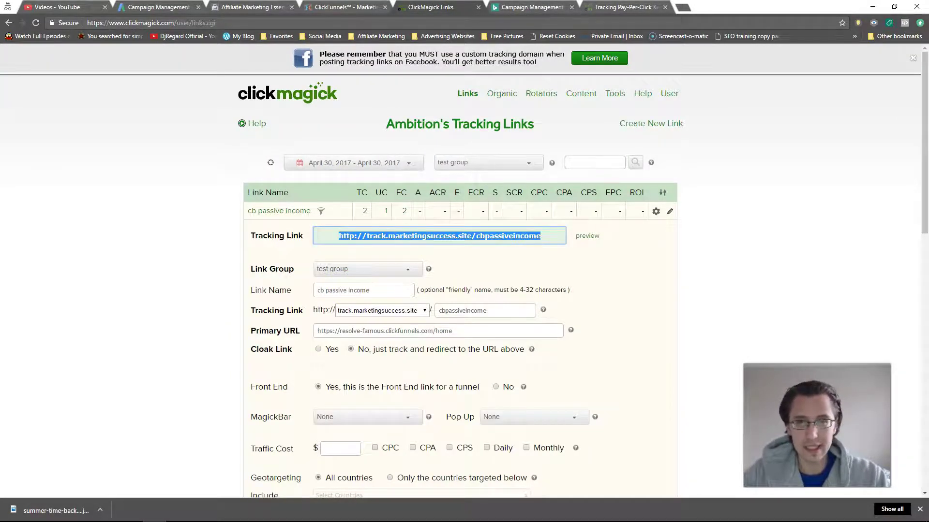
pyautogui.hotkey('ctrl', 'Tab')
pyautogui.click(230, 279)
pyautogui.hotkey('ctrl', 'v')
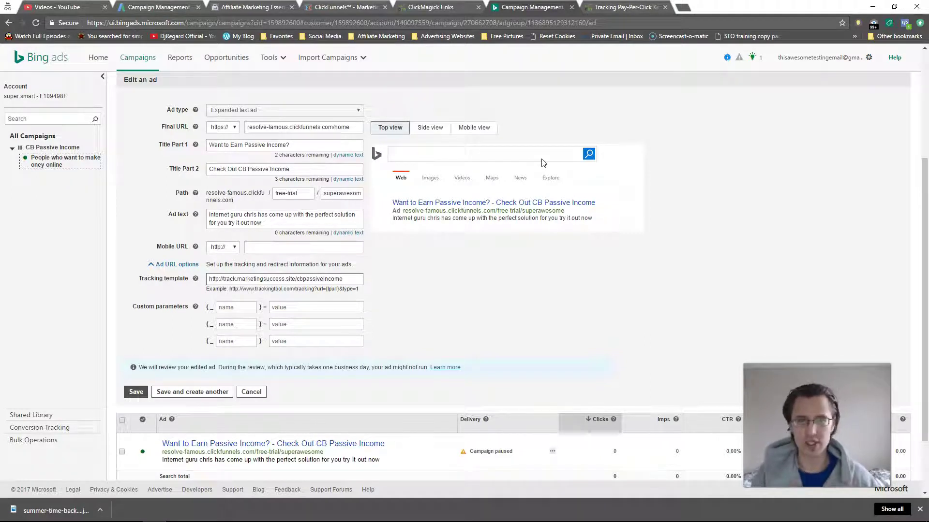
pyautogui.write('/')
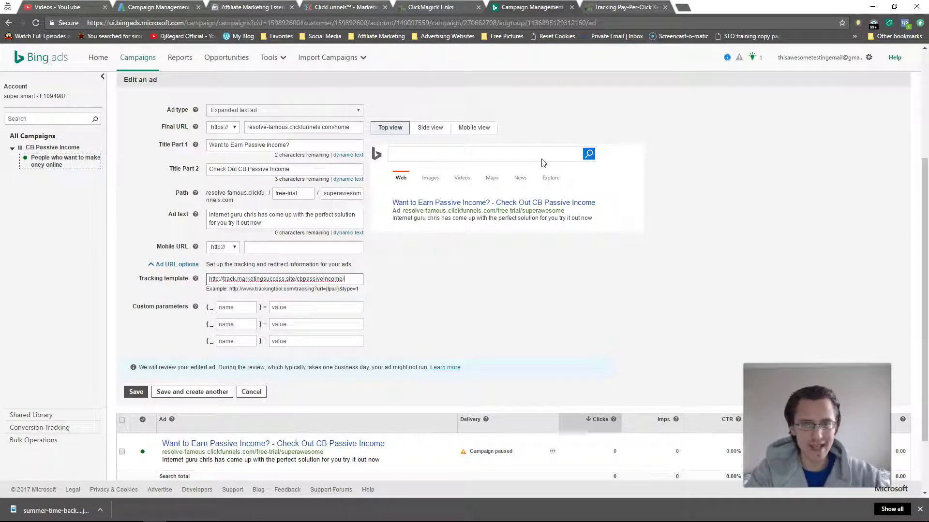
pyautogui.write('bingads/')
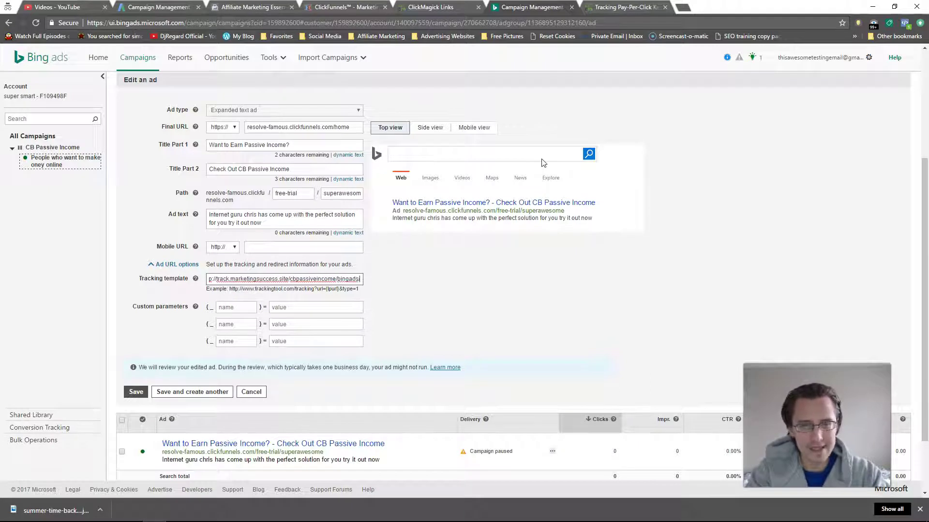
pyautogui.write('ad1')
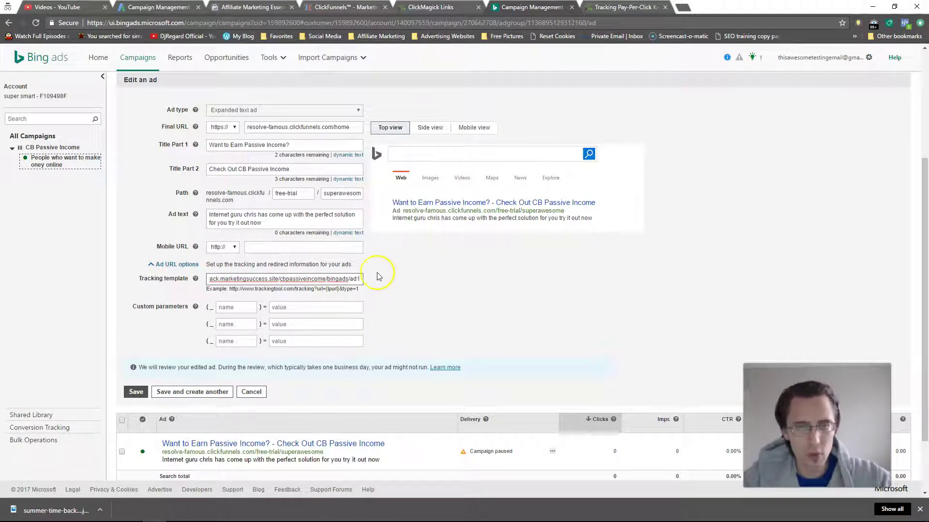
pyautogui.moveTo(360, 279); pyautogui.dragTo(328, 281)
pyautogui.press('BackSpace')
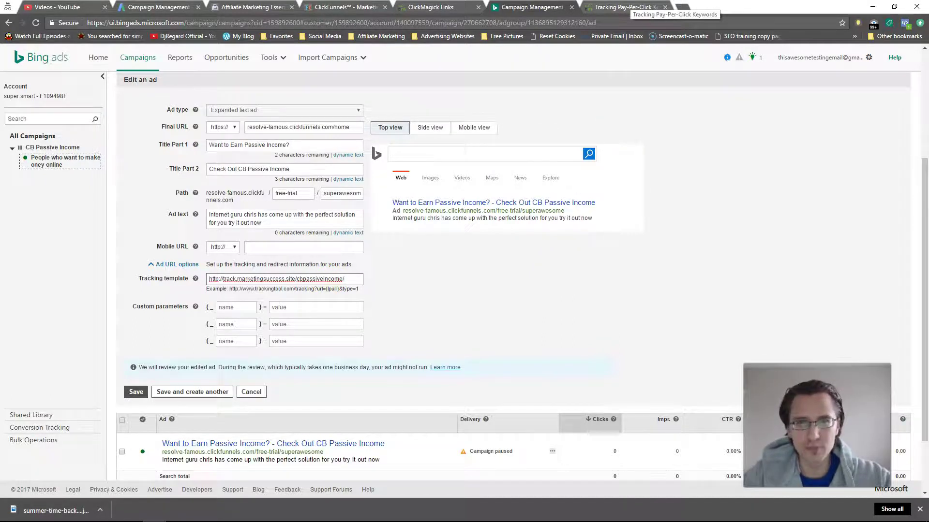
# Open the ClickMagick article on tracking pay-per-click keywords and scroll through it
pyautogui.click(631, 7)
pyautogui.scroll(7, 491, 271)
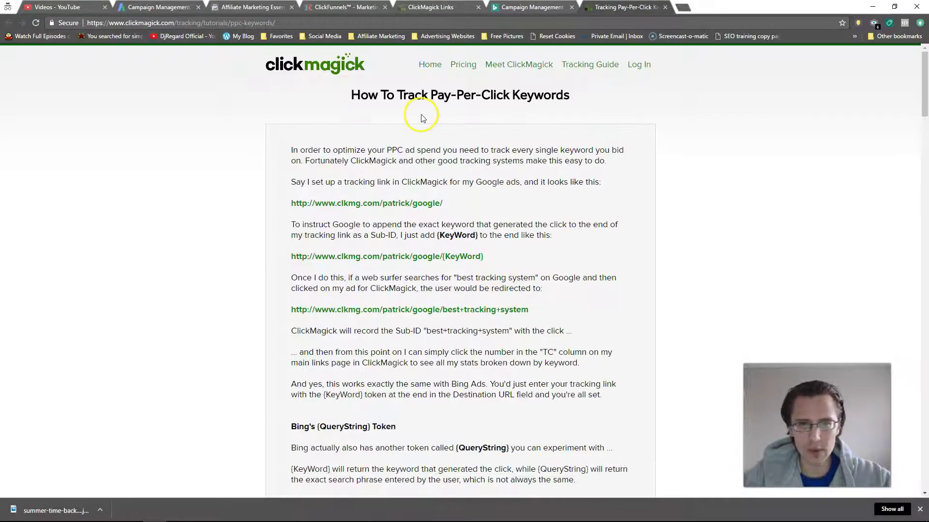
pyautogui.moveTo(353, 95); pyautogui.dragTo(573, 100)
pyautogui.click(774, 175)
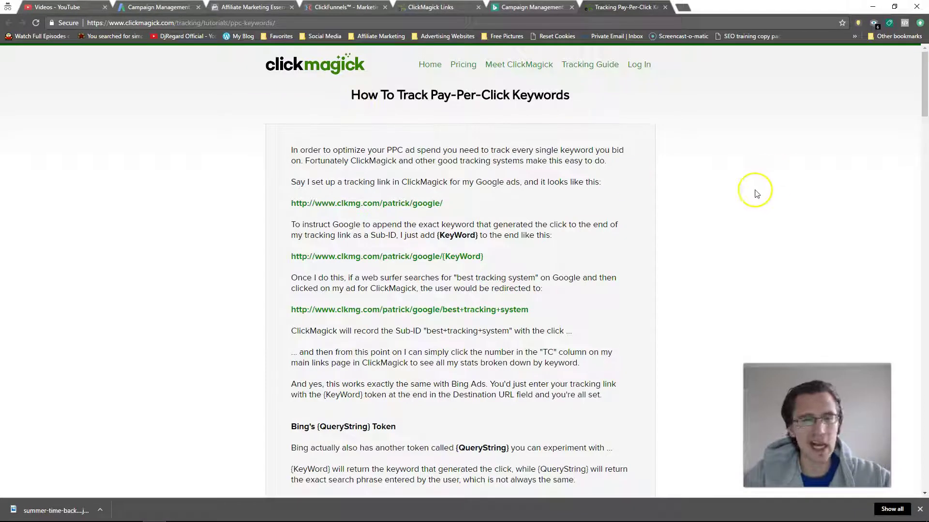
pyautogui.scroll(-2, 607, 230)
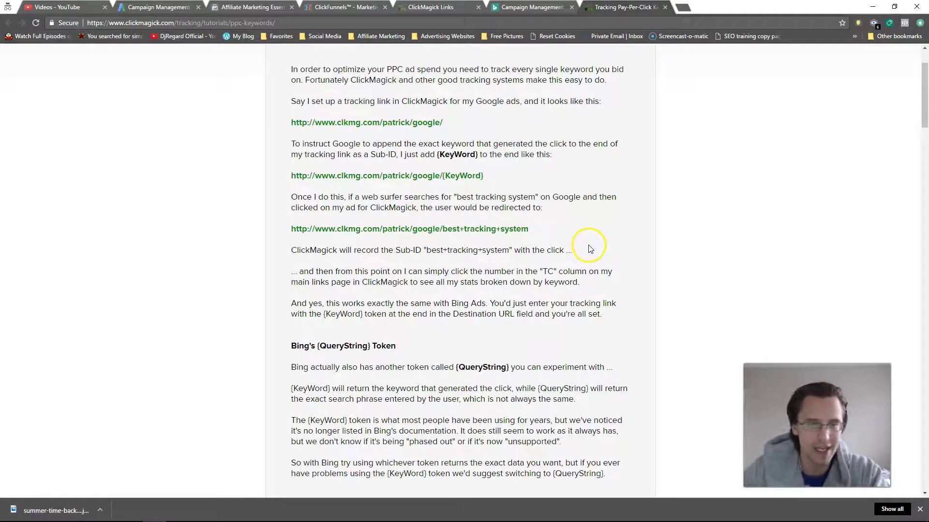
pyautogui.scroll(-2, 587, 247)
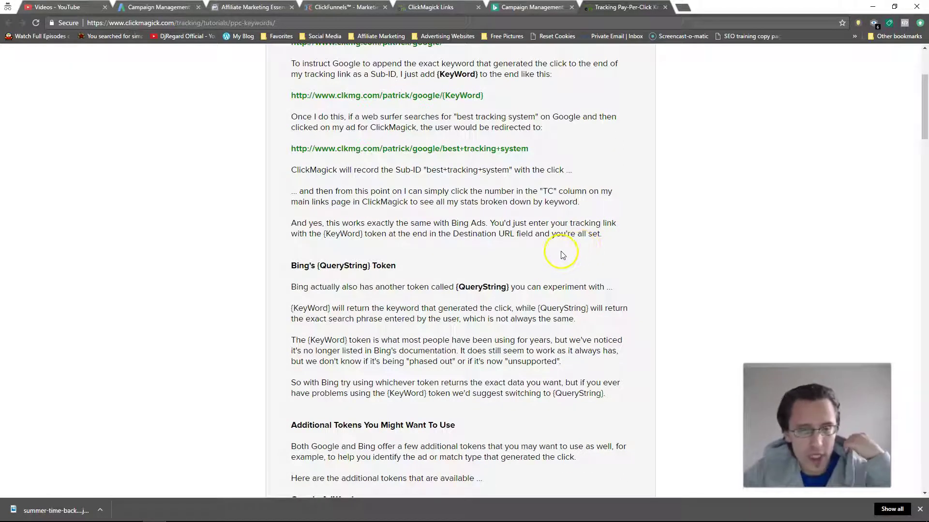
pyautogui.scroll(-4, 556, 271)
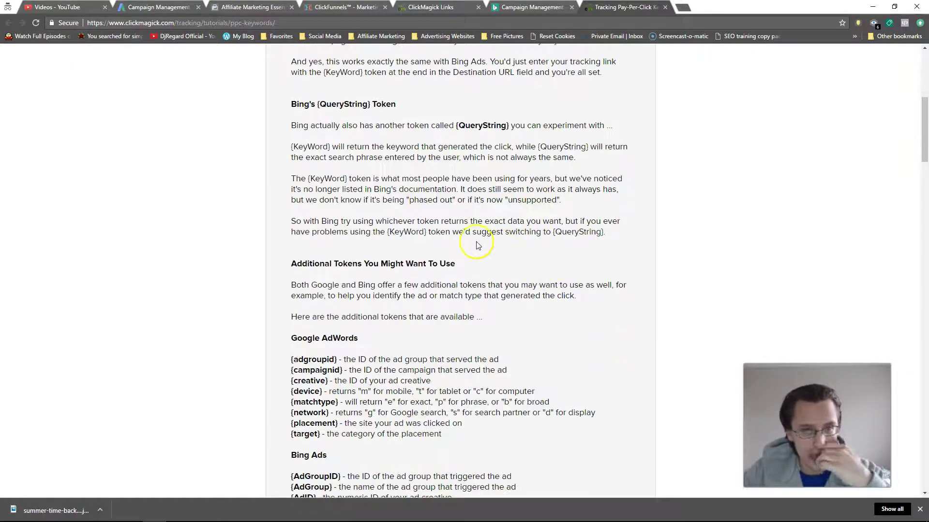
# Locate the Bing Ads QueryString token section in the tutorial
pyautogui.moveTo(298, 104); pyautogui.dragTo(378, 115)
pyautogui.scroll(-3, 379, 115)
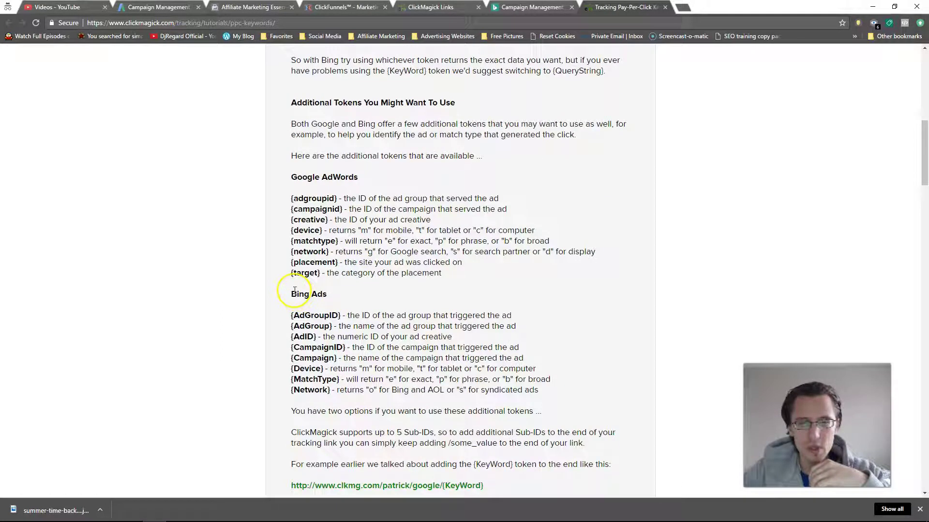
pyautogui.moveTo(291, 293); pyautogui.dragTo(556, 389)
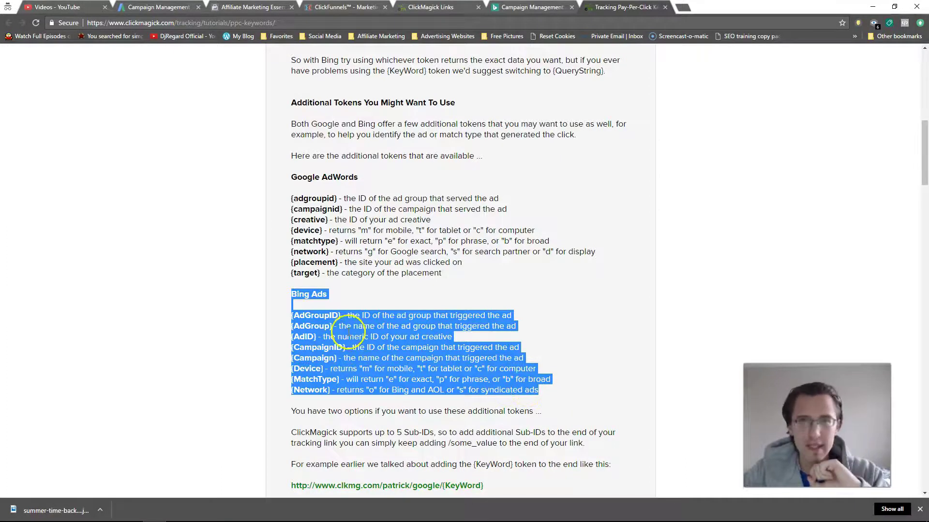
pyautogui.scroll(3, 351, 332)
pyautogui.scroll(2, 363, 331)
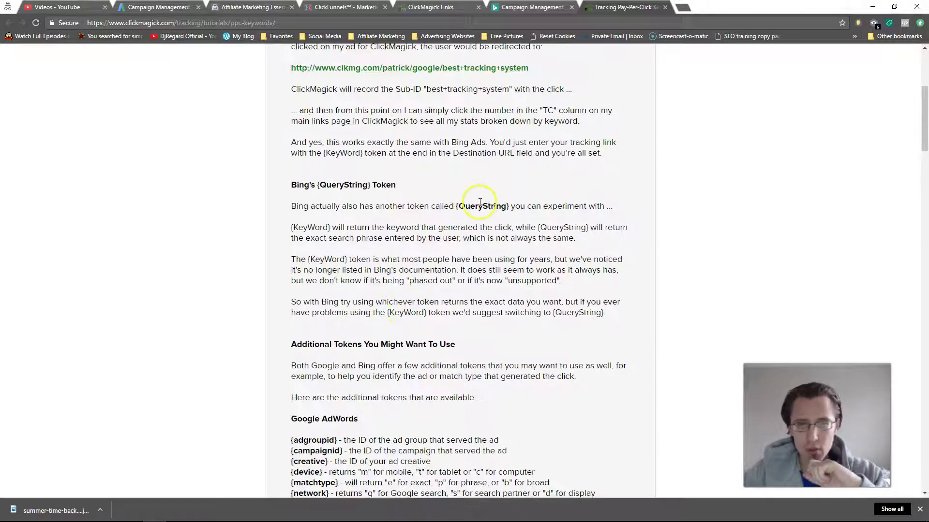
pyautogui.moveTo(507, 206); pyautogui.dragTo(460, 208)
pyautogui.scroll(-2, 488, 263)
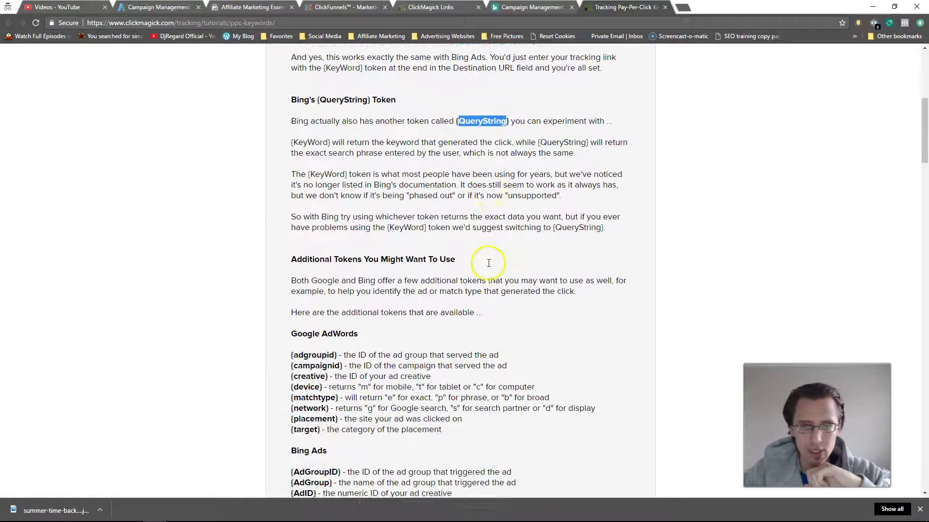
pyautogui.scroll(-2, 488, 263)
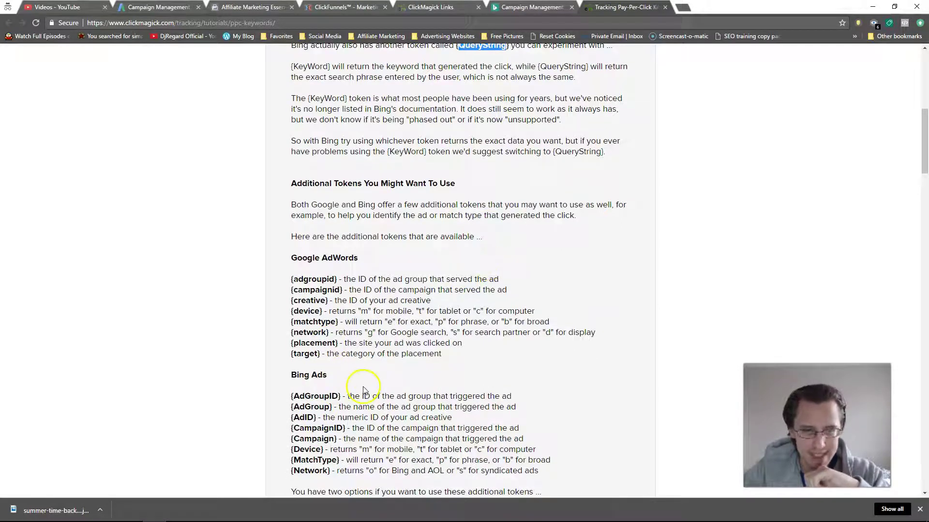
pyautogui.scroll(3, 363, 389)
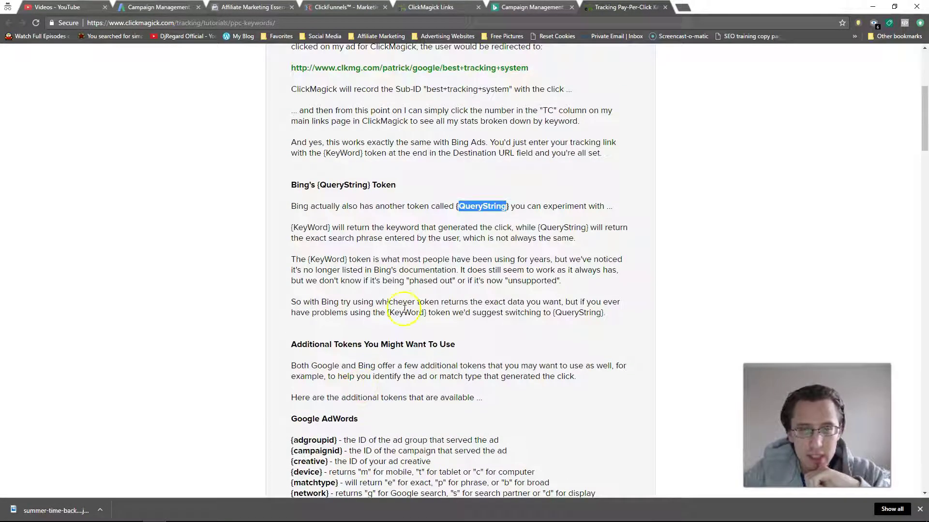
# Copy {KeyWord} from the tutorial and paste it at the end of the Tracking template
pyautogui.moveTo(426, 314); pyautogui.dragTo(387, 313)
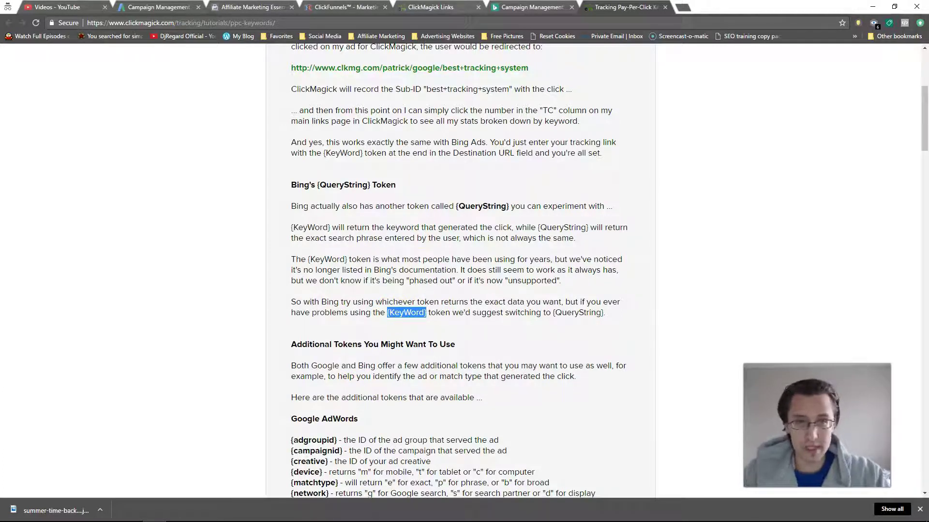
pyautogui.hotkey('ctrl', 'shift', 'Tab')
pyautogui.click(356, 279)
pyautogui.hotkey('ctrl', 'v')
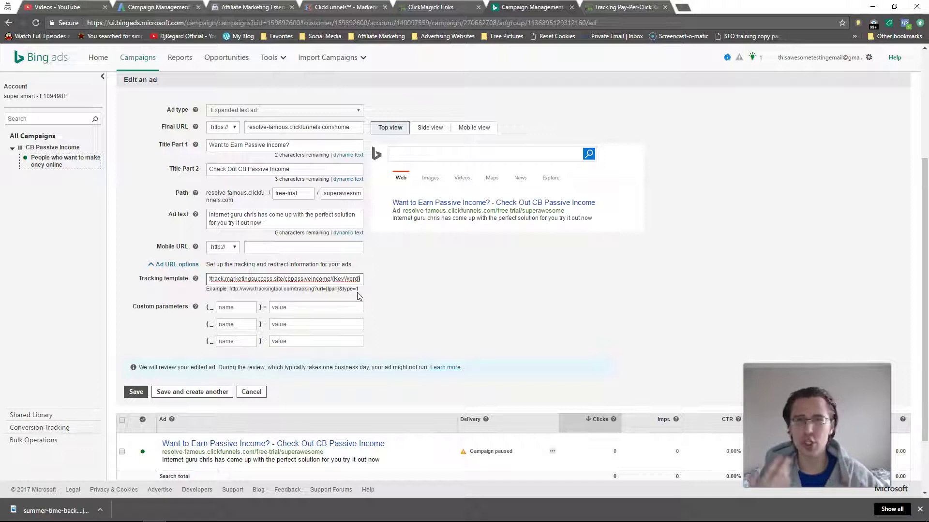
# Complete {KeyWord} with its closing brace and select {QueryString} in the tutorial
pyautogui.write('}')
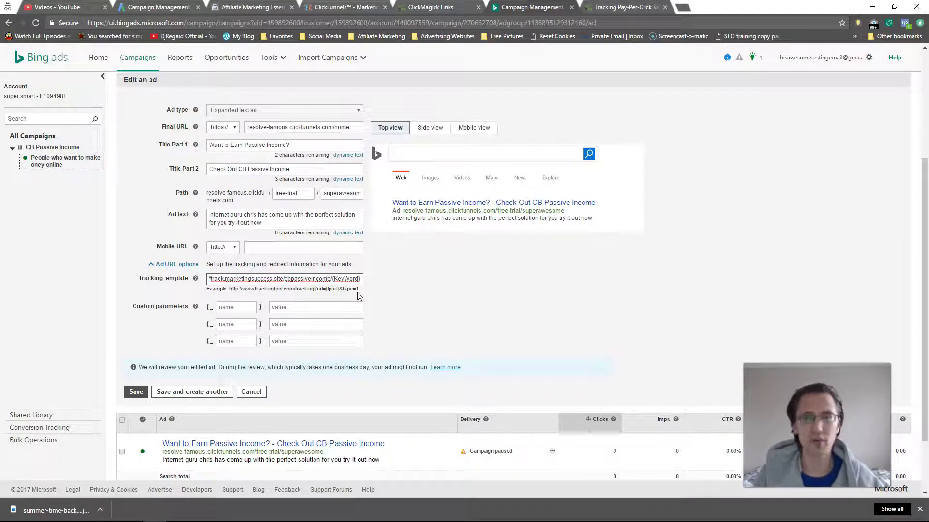
pyautogui.click(361, 278)
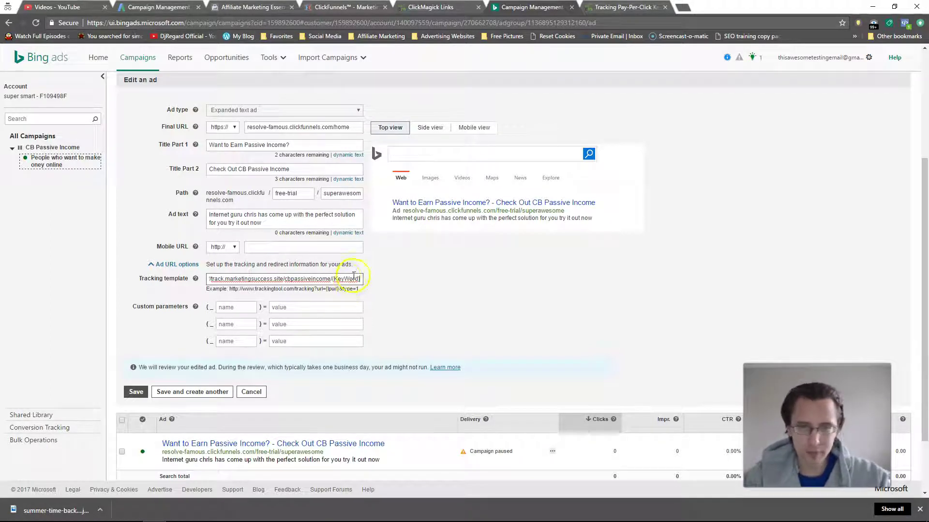
pyautogui.moveTo(361, 278); pyautogui.dragTo(332, 279)
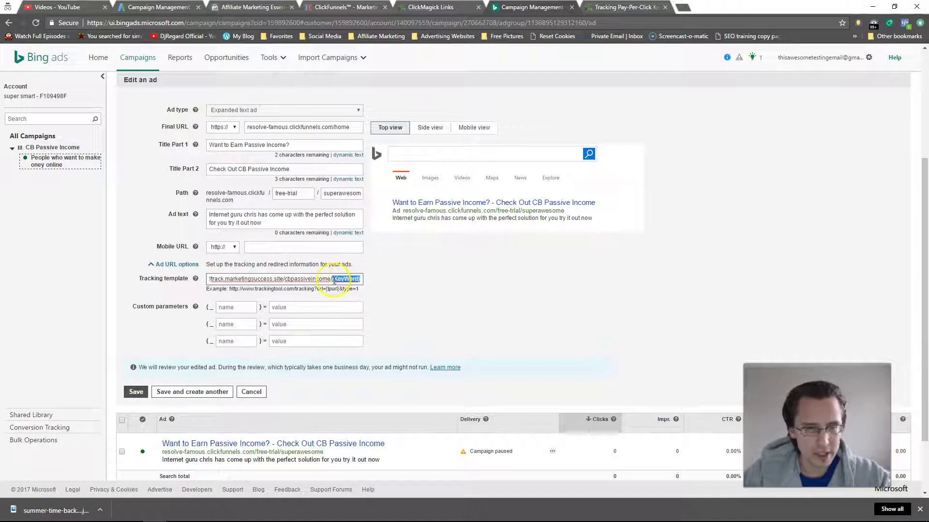
pyautogui.hotkey('ctrl', 'Tab')
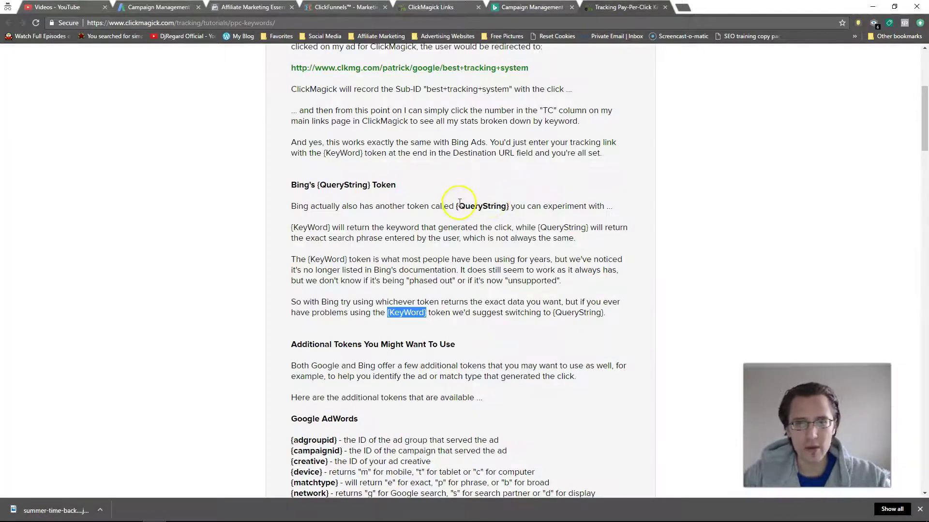
pyautogui.moveTo(457, 206); pyautogui.dragTo(510, 207)
pyautogui.hotkey('ctrl', 'c')
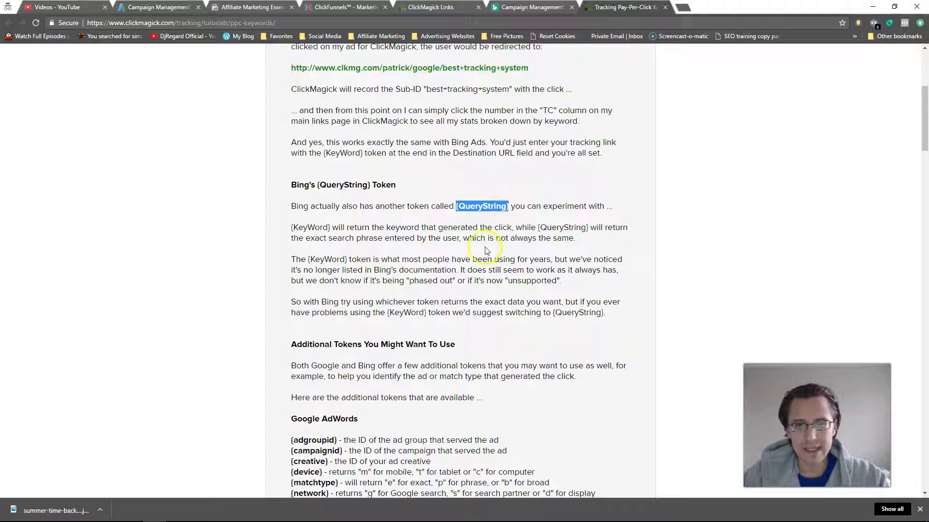
# Append /{QueryString} after {KeyWord} in the Tracking template
pyautogui.hotkey('ctrl', 'shift', 'Tab')
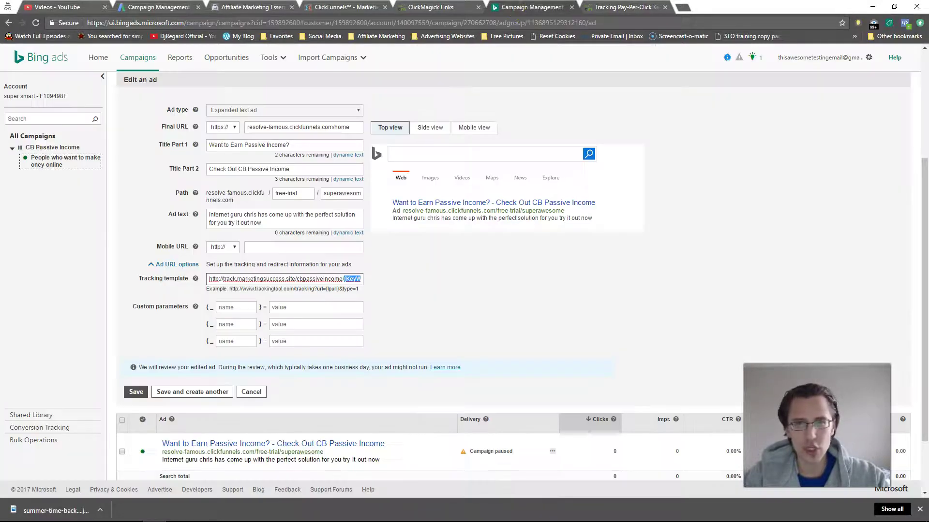
pyautogui.click(362, 279)
pyautogui.doubleClick(362, 279)
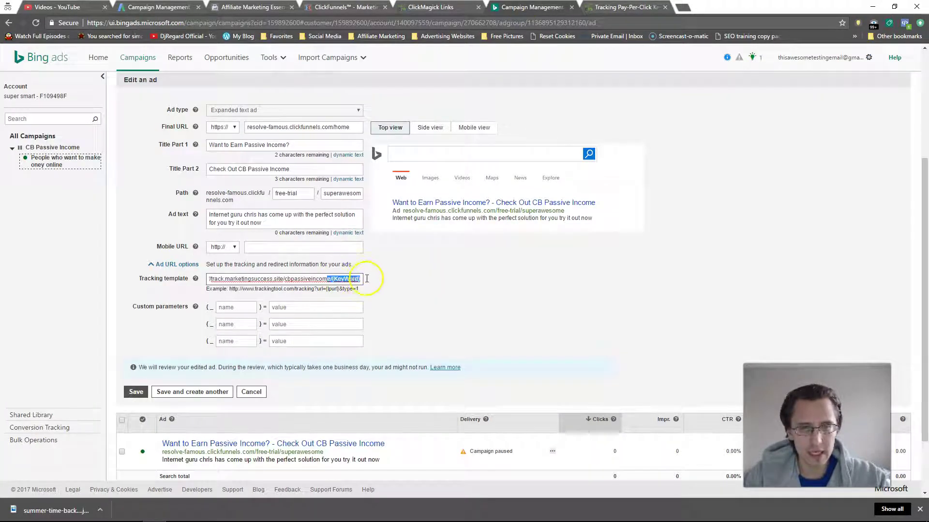
pyautogui.click(362, 278)
pyautogui.write('/')
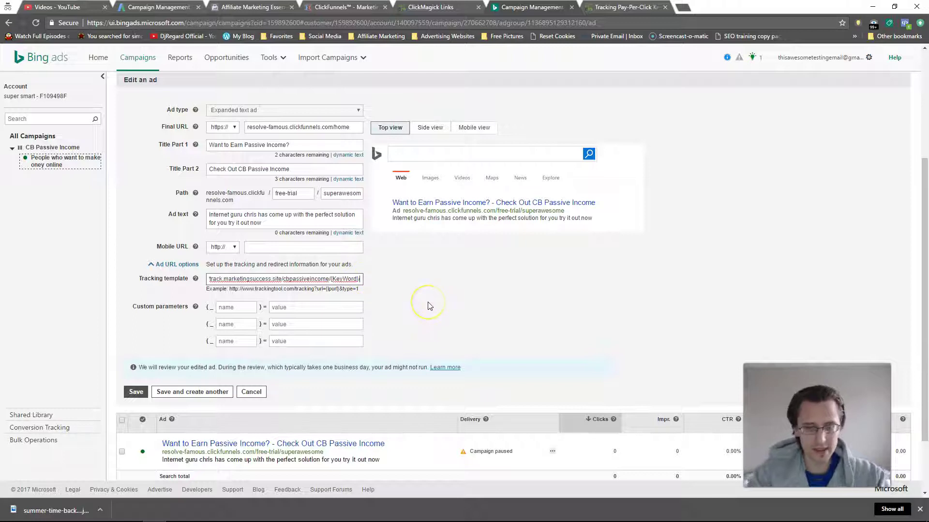
pyautogui.hotkey('ctrl', 'v')
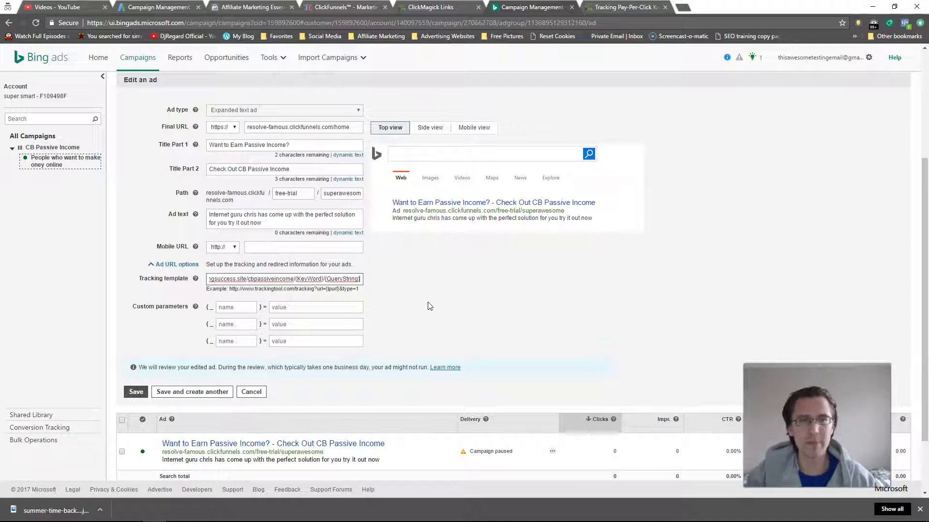
# Scroll the tutorial to the list of extra Bing Ads tokens and highlight it
pyautogui.scroll(4, 508, 308)
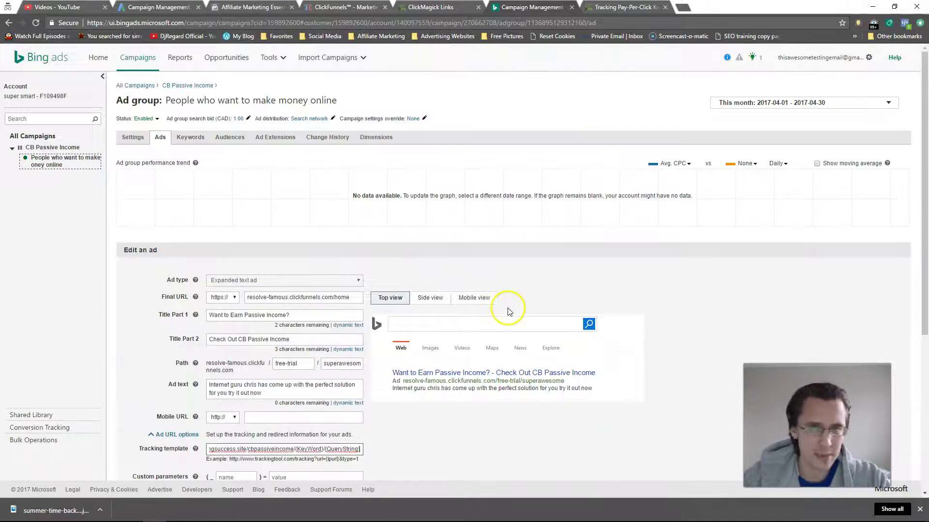
pyautogui.scroll(-4, 608, 190)
pyautogui.hotkey('ctrl', 'Tab')
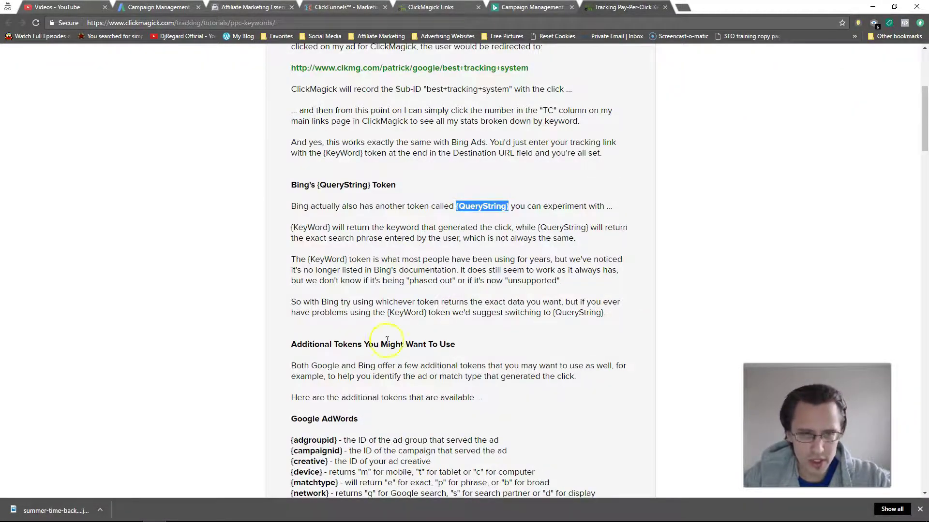
pyautogui.scroll(-5, 387, 340)
pyautogui.keyDown('shift'); pyautogui.click(298, 320); pyautogui.keyUp('shift')
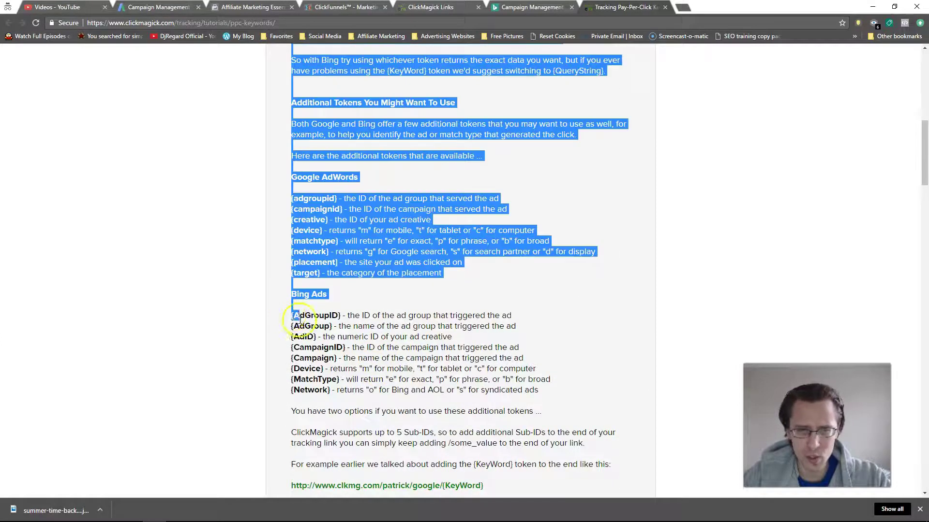
pyautogui.moveTo(299, 319)
pyautogui.mouseDown()
pyautogui.moveTo(518, 379)
pyautogui.moveTo(337, 337)
pyautogui.moveTo(291, 315)
pyautogui.mouseUp()
pyautogui.click(545, 390)
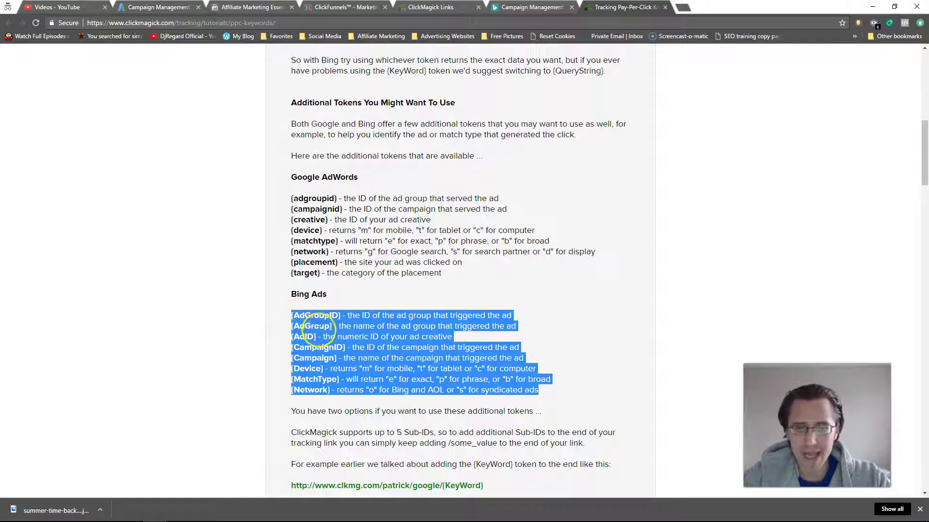
pyautogui.click(312, 355)
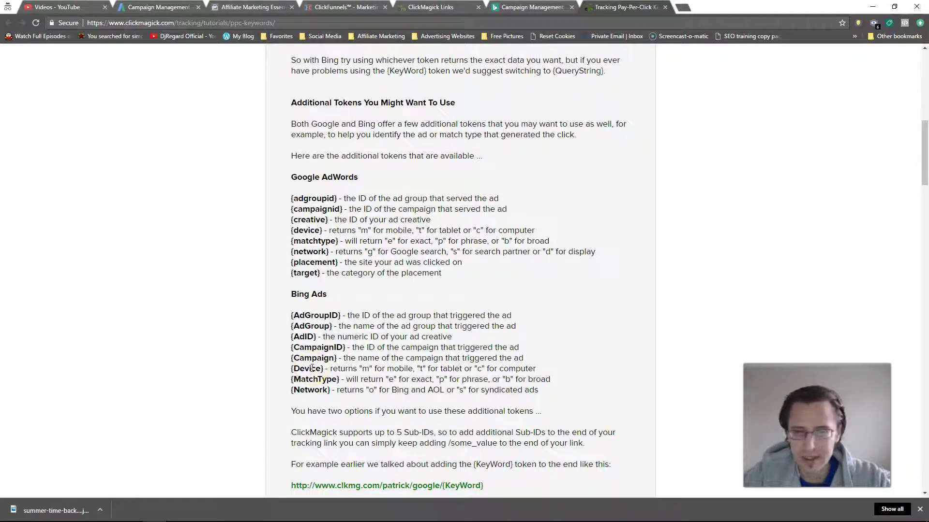
# Review the {Network}, {Device} and {MatchType} entries in the {AdGroupID}–{Network} token list
pyautogui.click(311, 379)
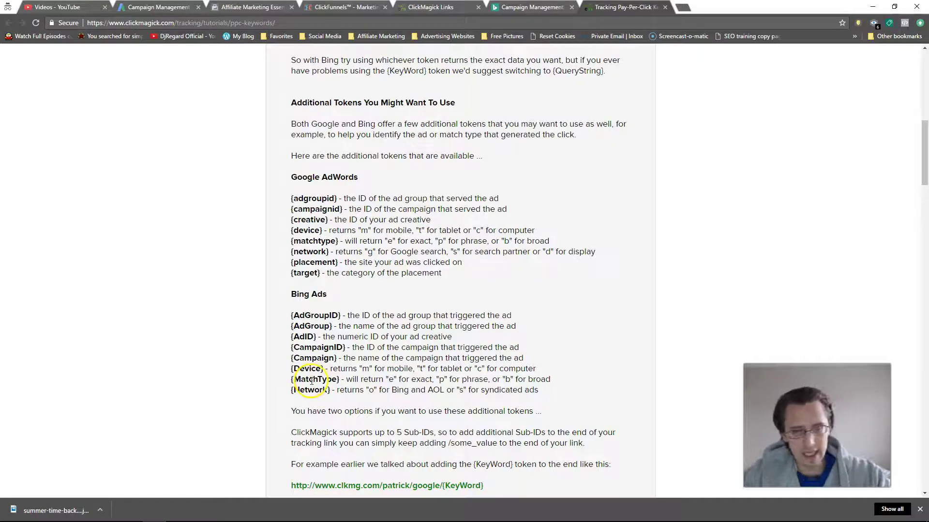
pyautogui.doubleClick(309, 390)
pyautogui.moveTo(392, 390); pyautogui.dragTo(443, 390)
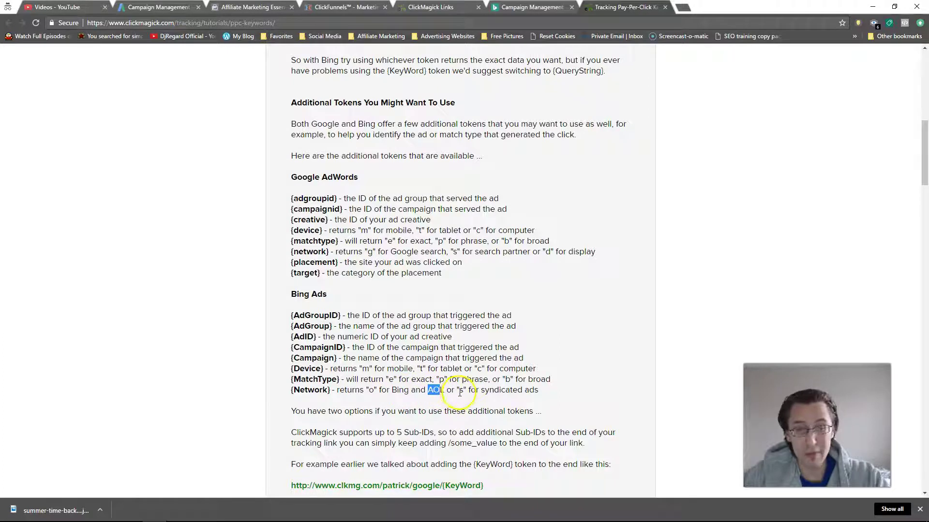
pyautogui.click(460, 391)
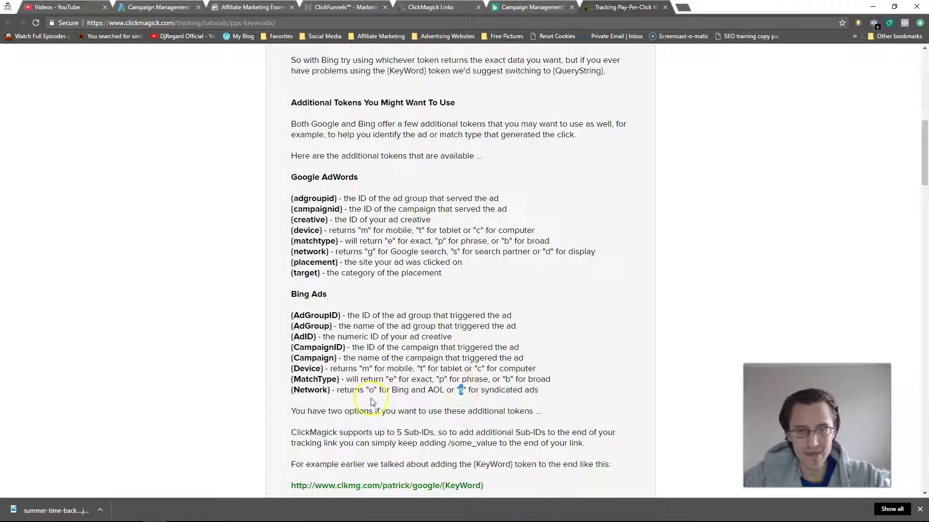
pyautogui.moveTo(343, 380); pyautogui.dragTo(293, 370)
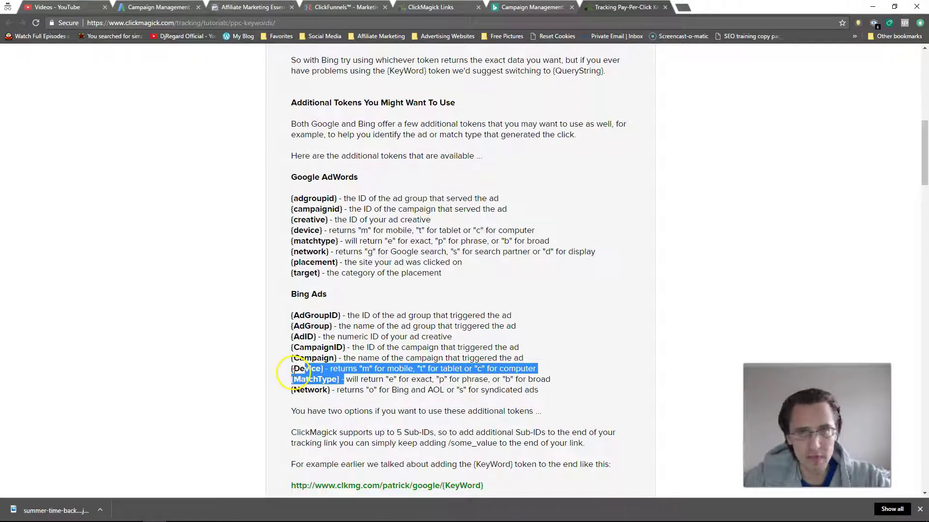
pyautogui.click(321, 380)
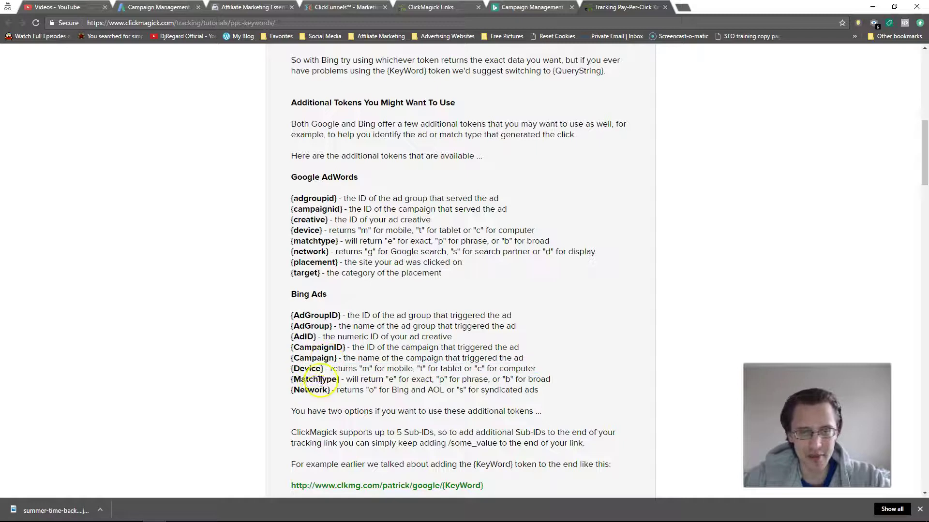
pyautogui.moveTo(328, 390); pyautogui.dragTo(295, 315)
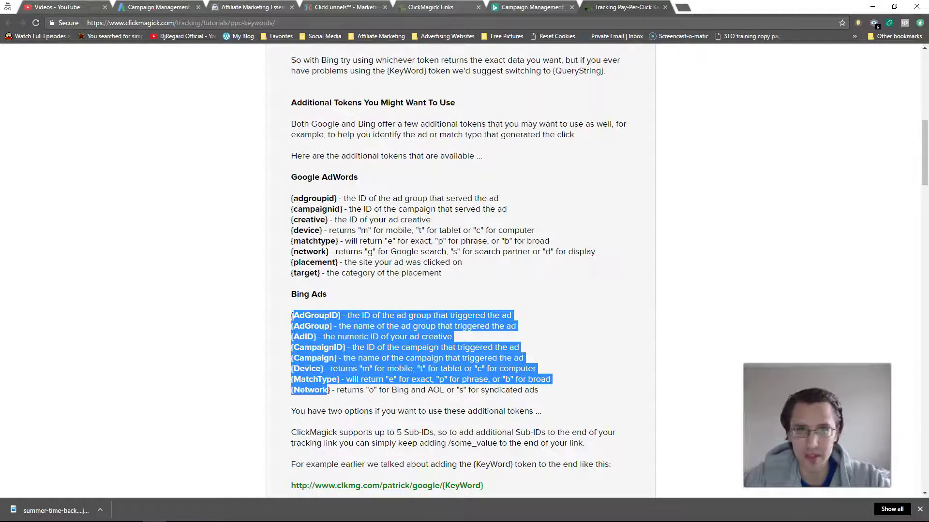
# Glance at the Bing Ads tracking template, then return to the tutorial
pyautogui.click(512, 7)
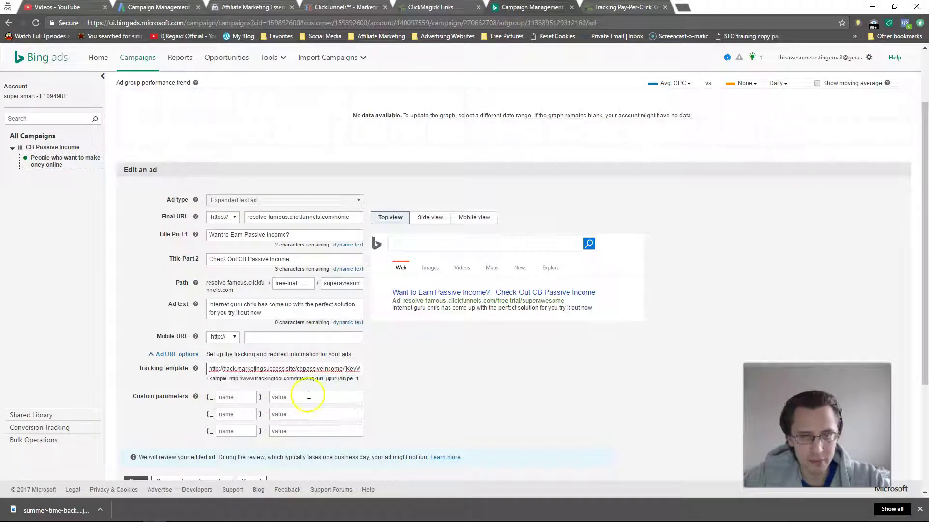
pyautogui.moveTo(357, 369); pyautogui.dragTo(271, 369)
pyautogui.hotkey('ctrl', 'Tab')
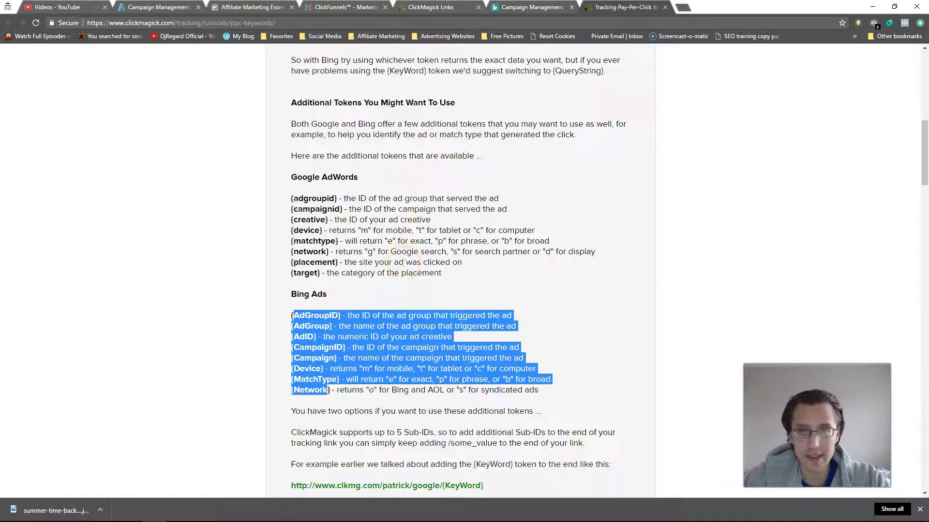
pyautogui.scroll(2, 314, 194)
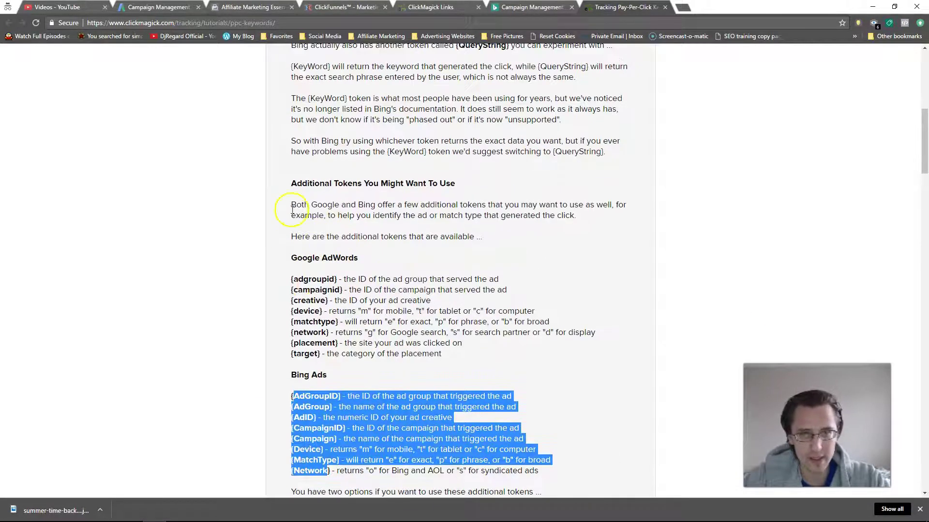
pyautogui.scroll(3, 505, 237)
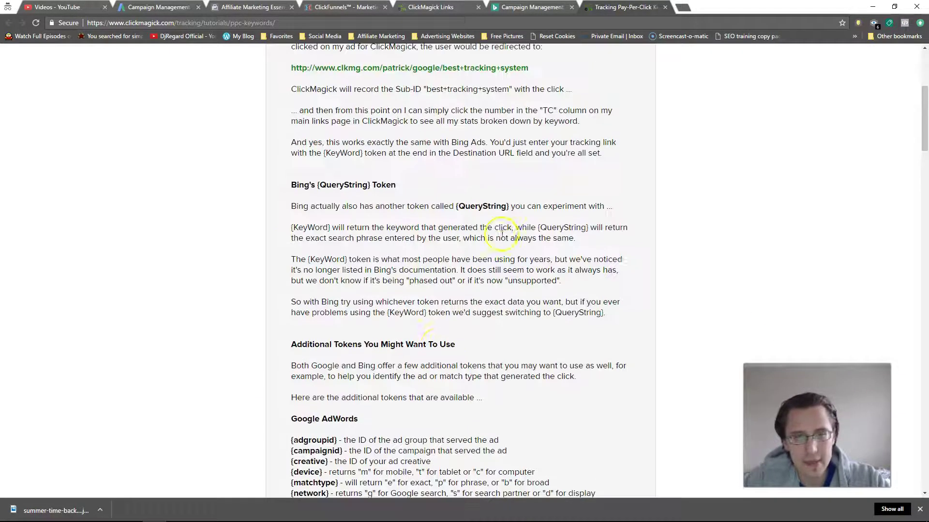
pyautogui.moveTo(426, 313); pyautogui.dragTo(449, 316)
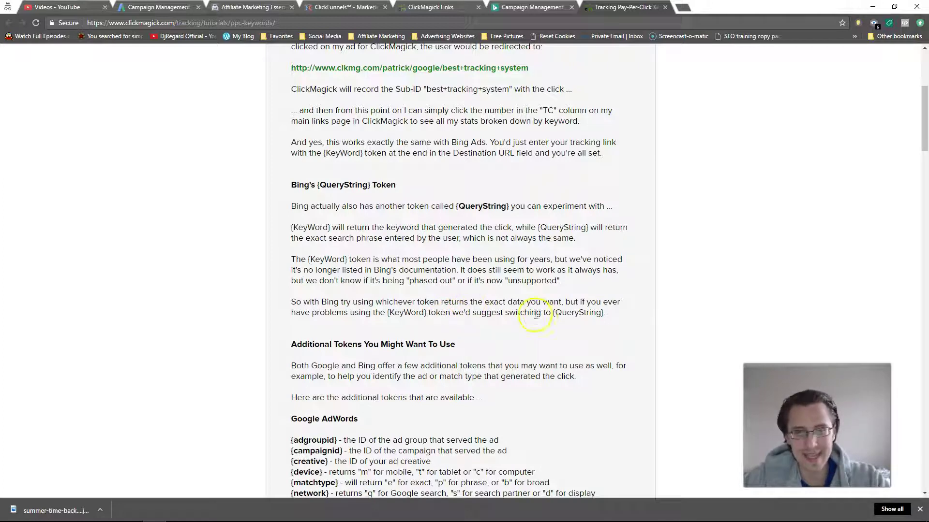
pyautogui.moveTo(553, 313); pyautogui.dragTo(604, 312)
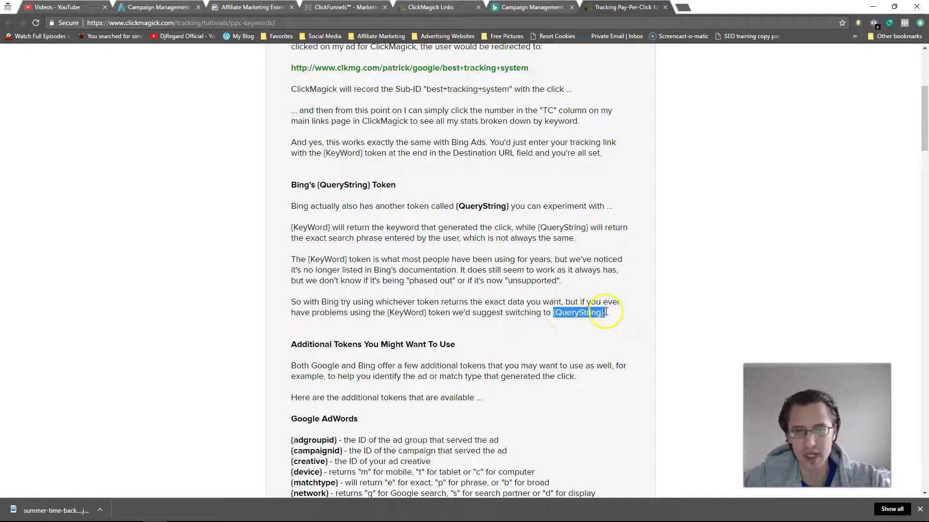
pyautogui.click(484, 345)
pyautogui.scroll(-3, 484, 344)
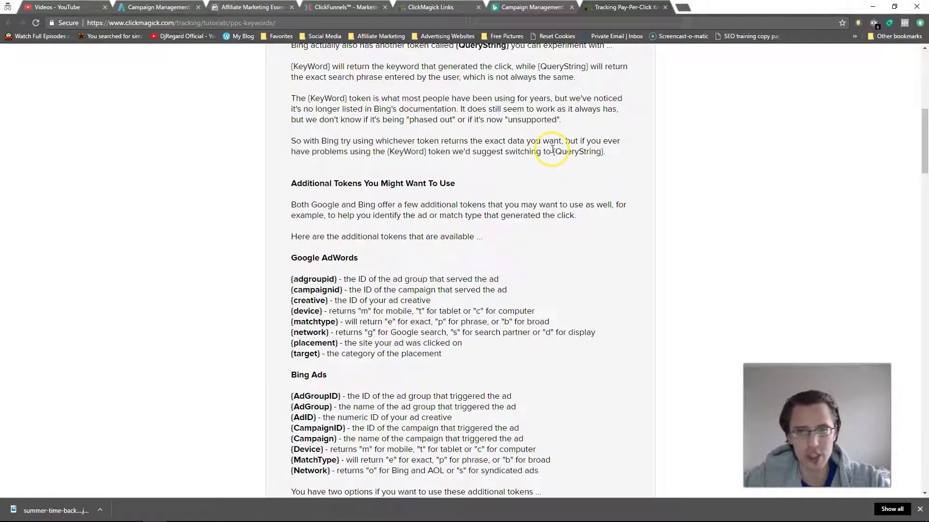
pyautogui.scroll(3, 419, 150)
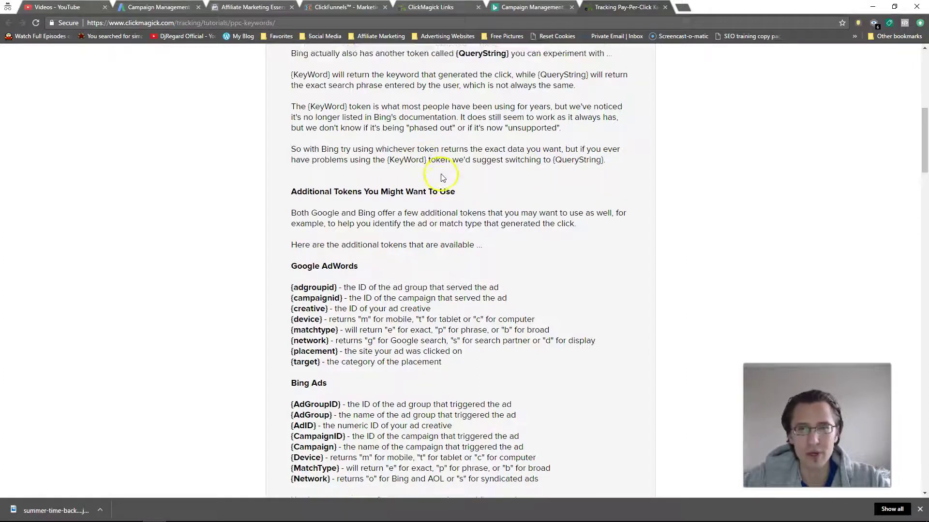
pyautogui.scroll(-3, 441, 254)
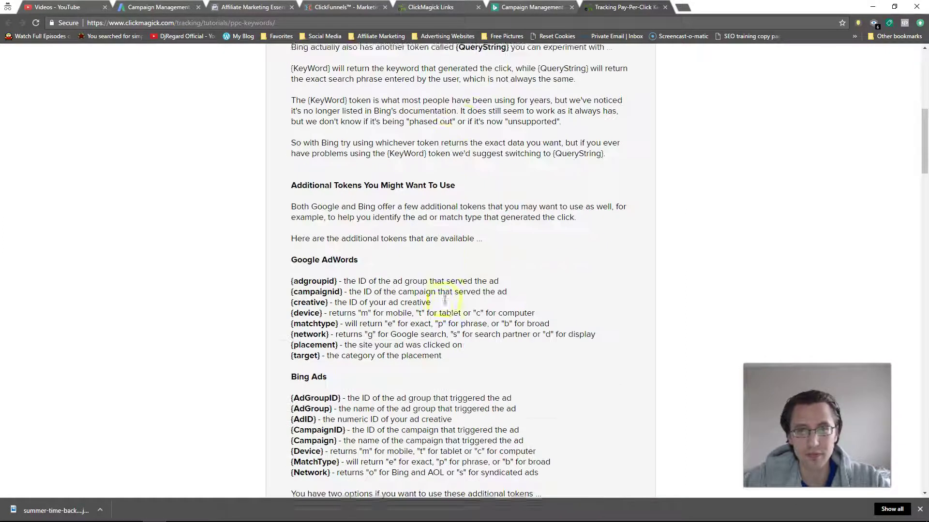
# Open the click stats for the cb passive income link on the ClickMagick Links page
pyautogui.click(530, 7)
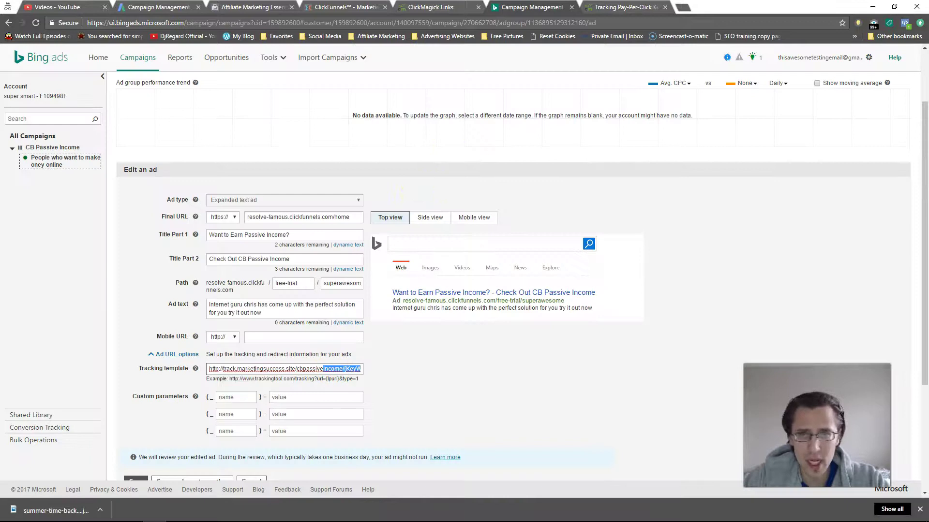
pyautogui.hotkey('ctrl', 'shift', 'Tab')
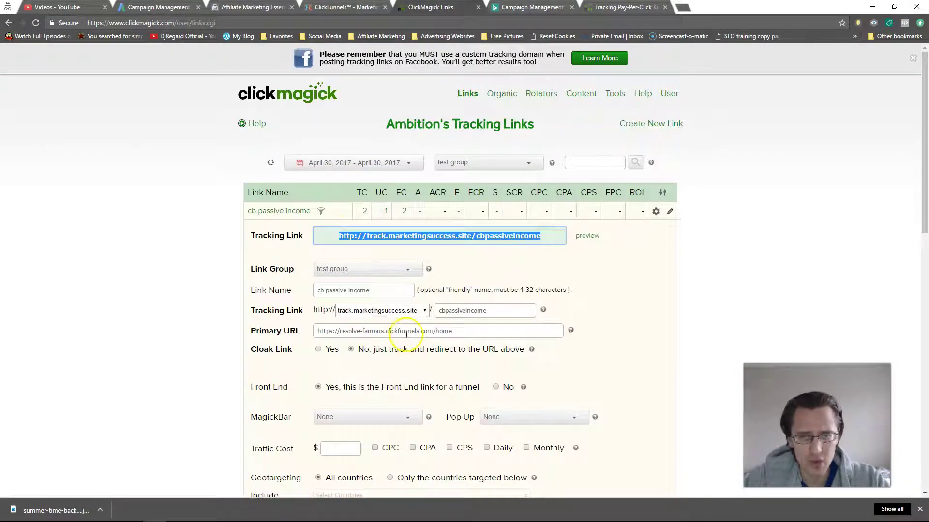
pyautogui.click(364, 213)
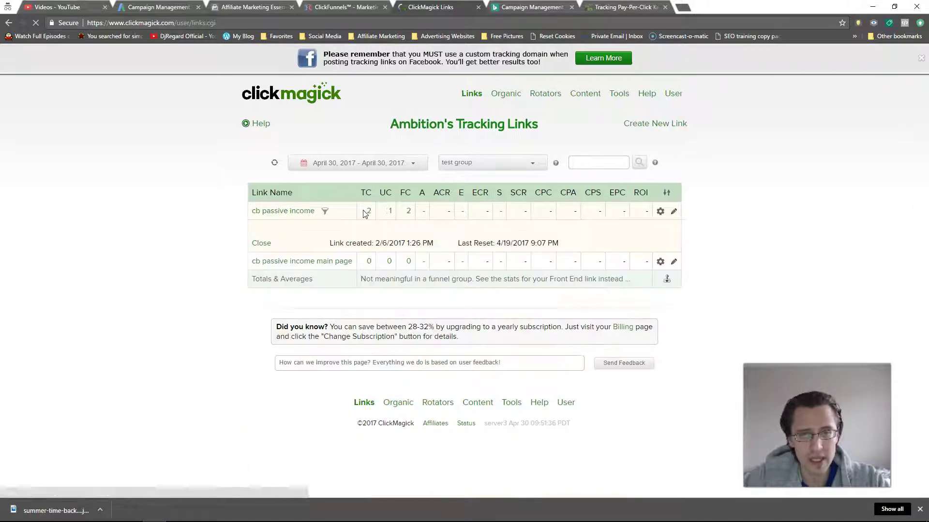
pyautogui.click(359, 293)
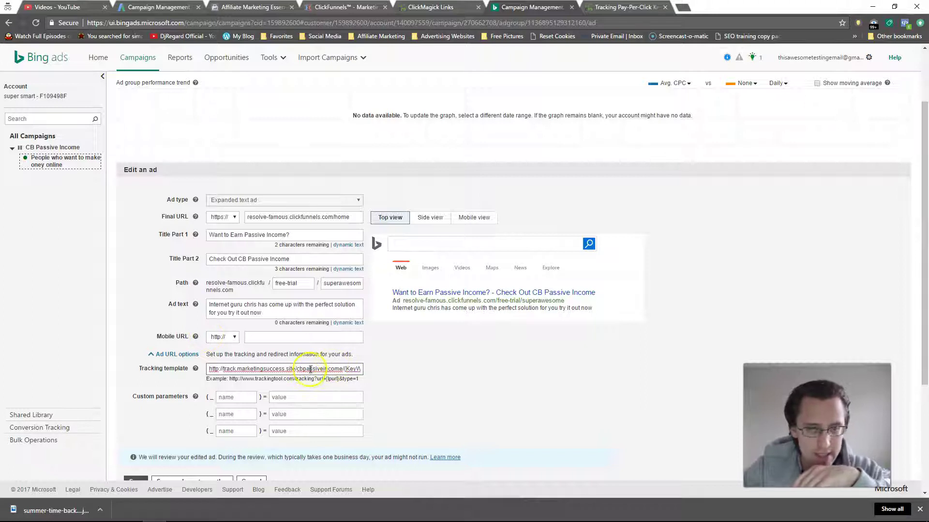
# Join {KeyWord} and {QueryString} with a dash instead of a slash in the Tracking template
pyautogui.moveTo(310, 369); pyautogui.dragTo(379, 368)
pyautogui.click(338, 369)
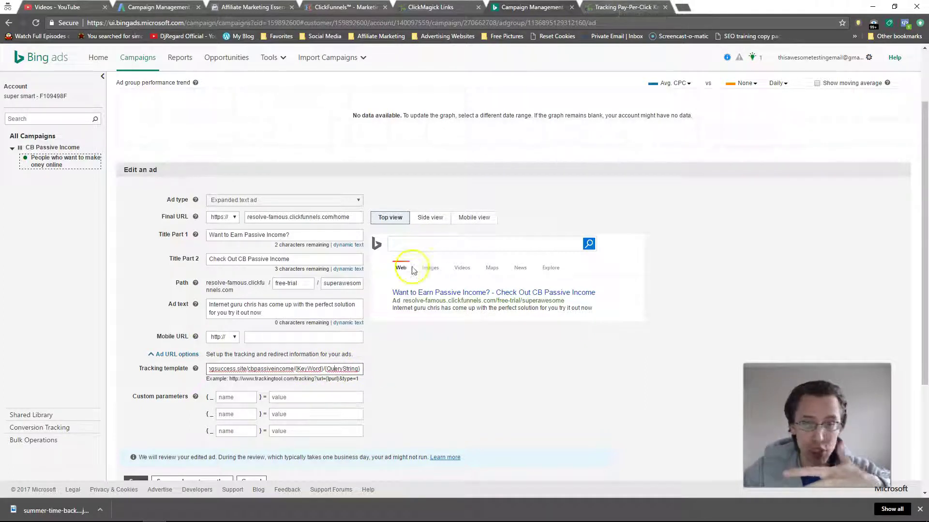
pyautogui.click(340, 372)
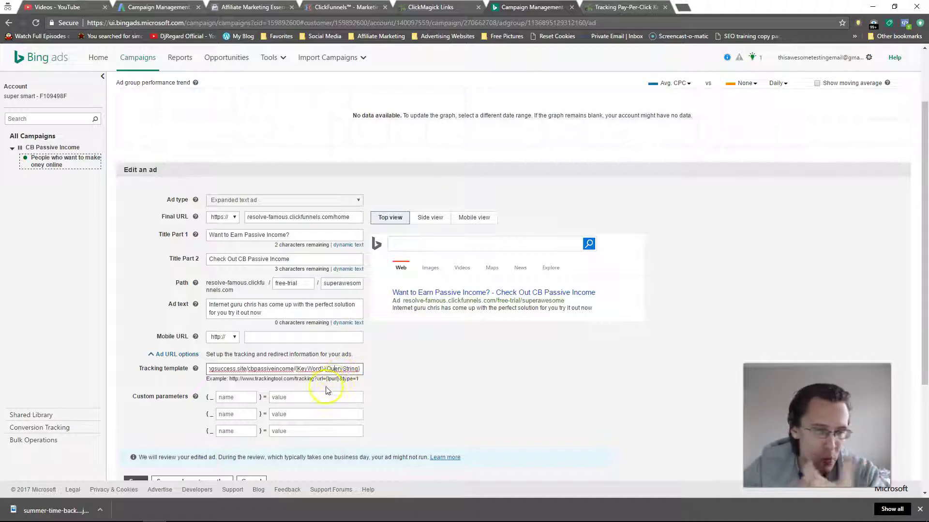
pyautogui.click(324, 369)
pyautogui.write('/')
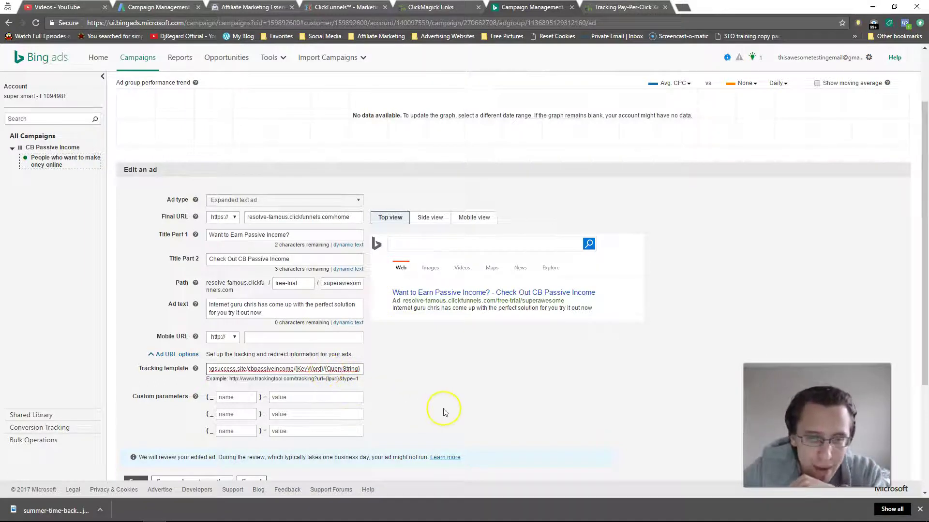
pyautogui.press('BackSpace')
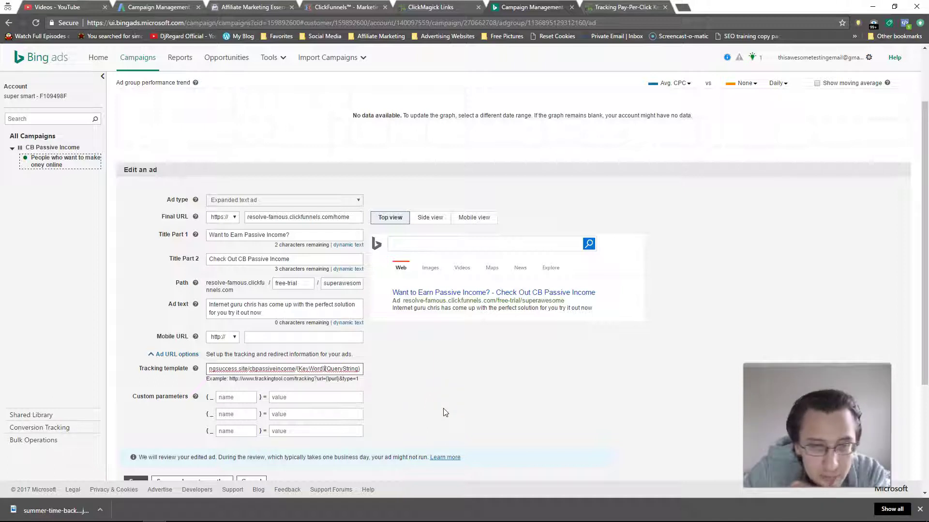
pyautogui.write('-')
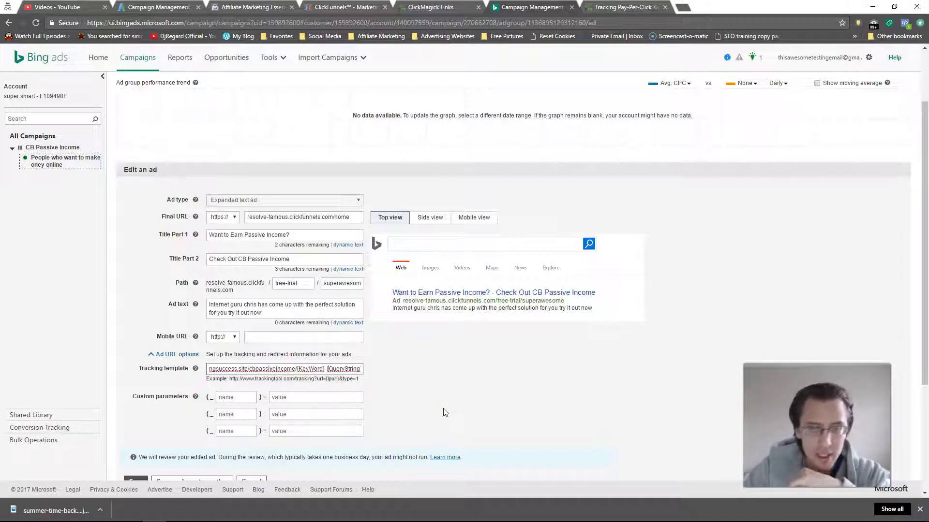
# Add a trailing dash after {QueryString} and switch to the ClickMagick links page
pyautogui.press('End')
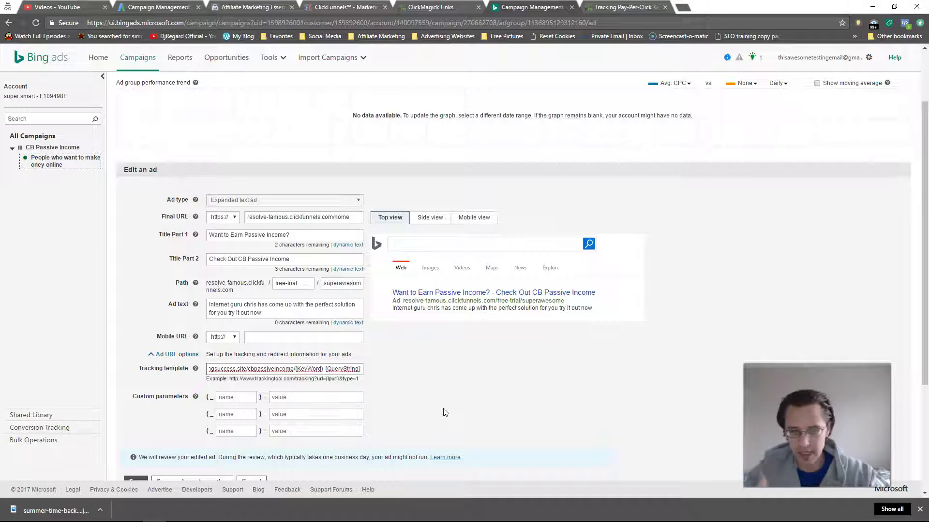
pyautogui.write('-')
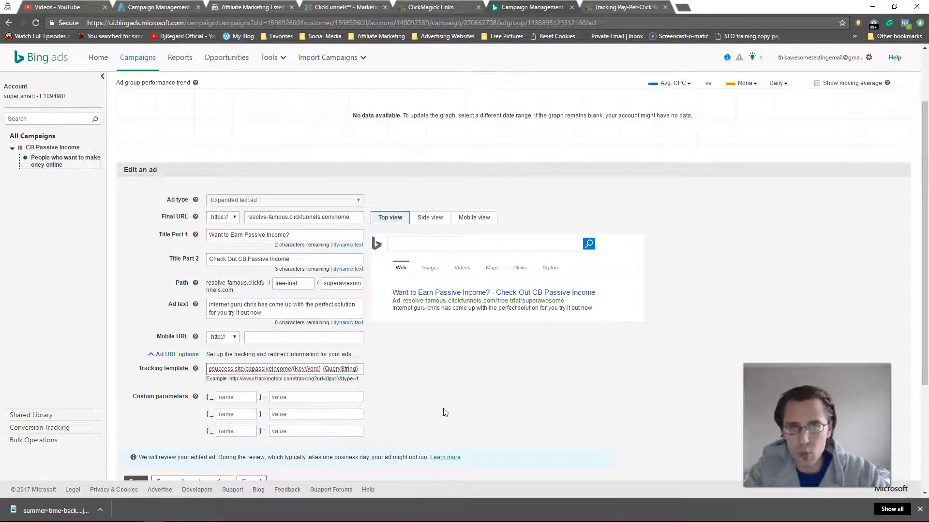
pyautogui.click(290, 166)
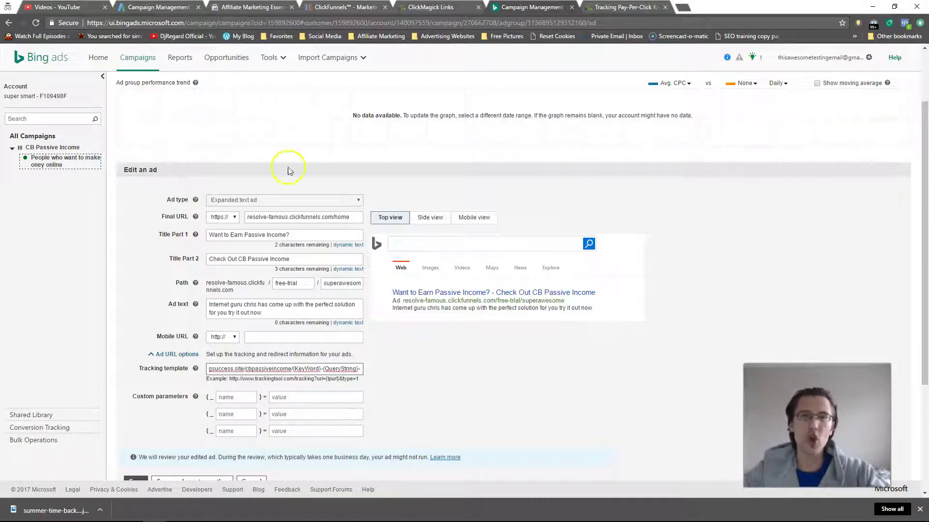
pyautogui.hotkey('ctrl', 'shift', 'Tab')
# Highlight the cb passive income no-data message and compare the template's {KeyWord}-{QueryString} part
pyautogui.click(282, 234)
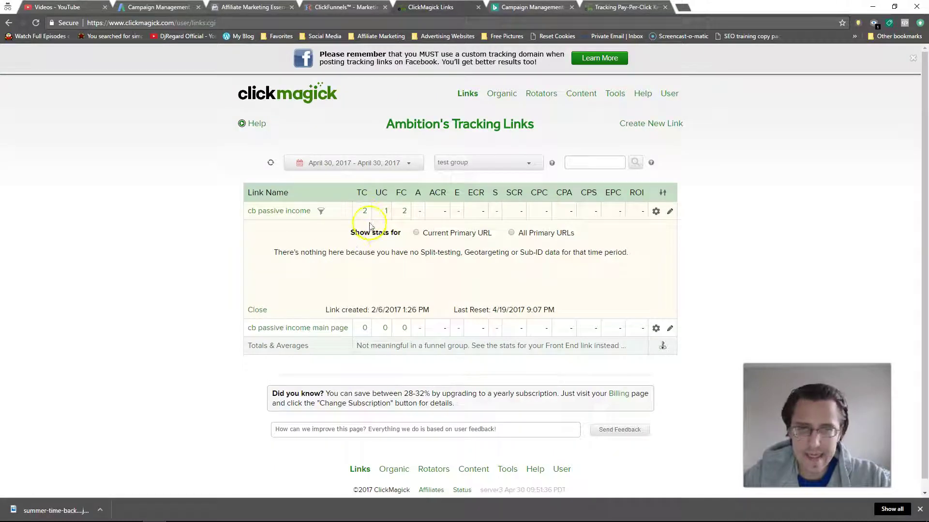
pyautogui.moveTo(318, 252); pyautogui.dragTo(275, 252)
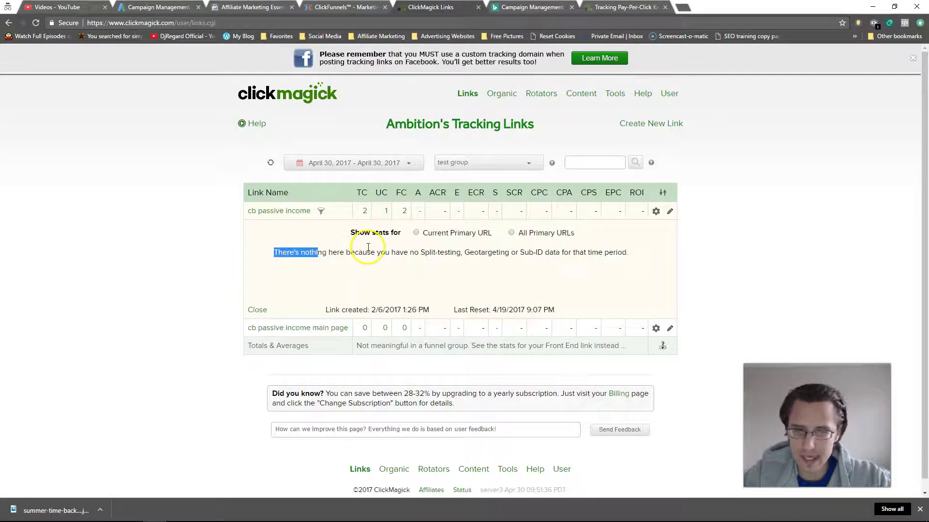
pyautogui.hotkey('ctrl', 'Tab')
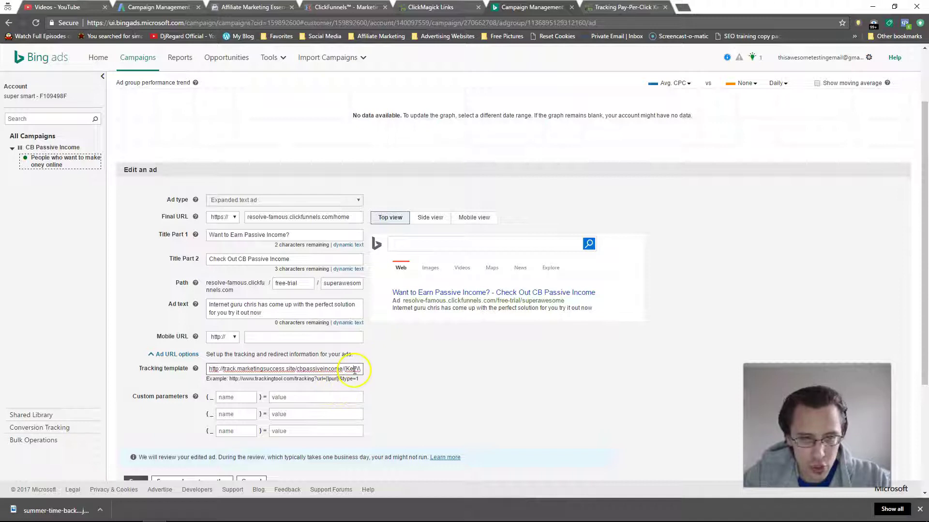
pyautogui.moveTo(350, 369); pyautogui.dragTo(362, 369)
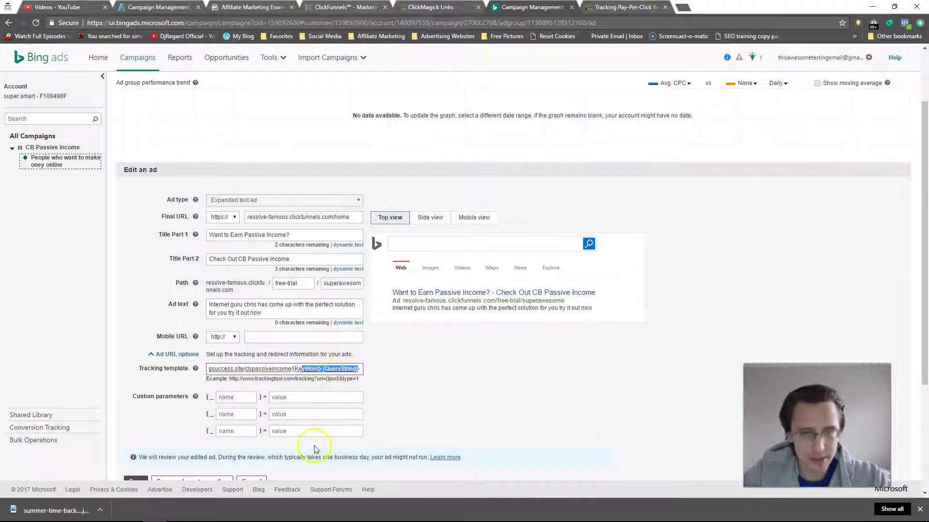
pyautogui.doubleClick(340, 369)
pyautogui.hotkey('ctrl', 'shift', 'Tab')
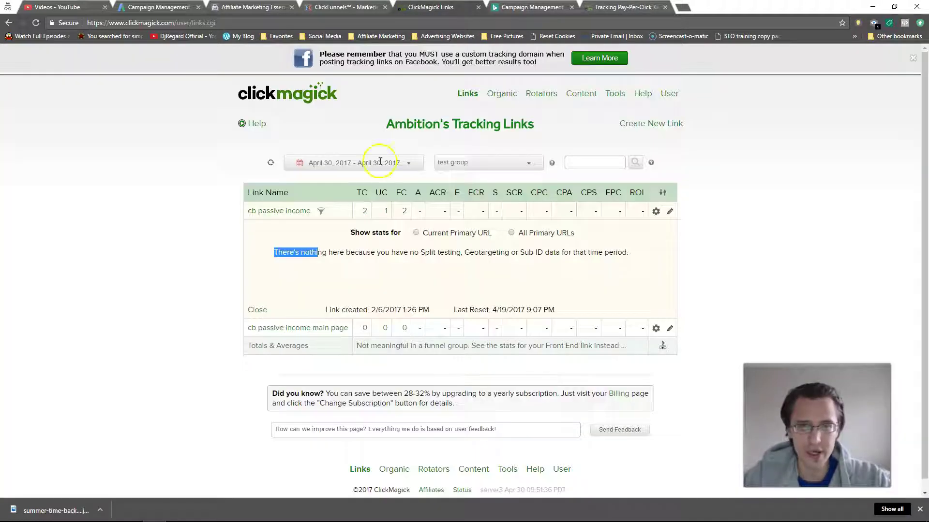
pyautogui.hotkey('ctrl', 'Tab')
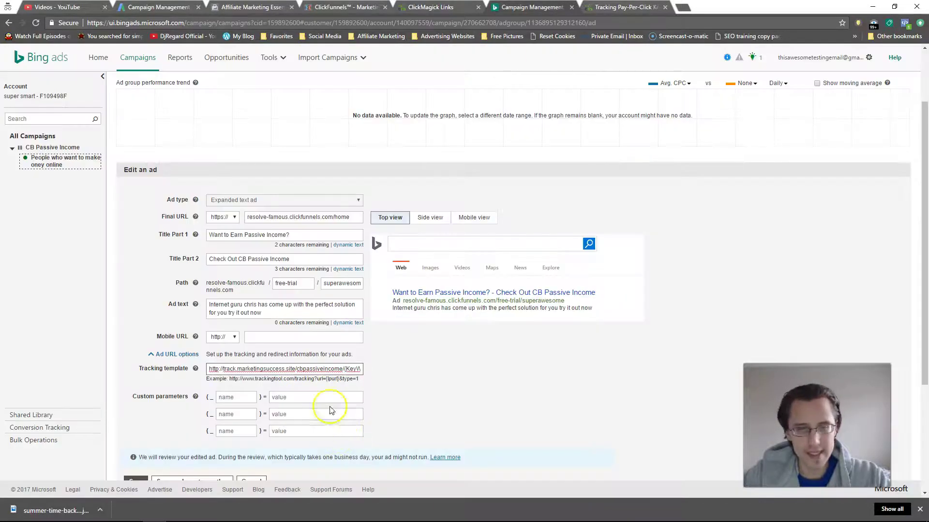
pyautogui.moveTo(348, 370); pyautogui.dragTo(367, 369)
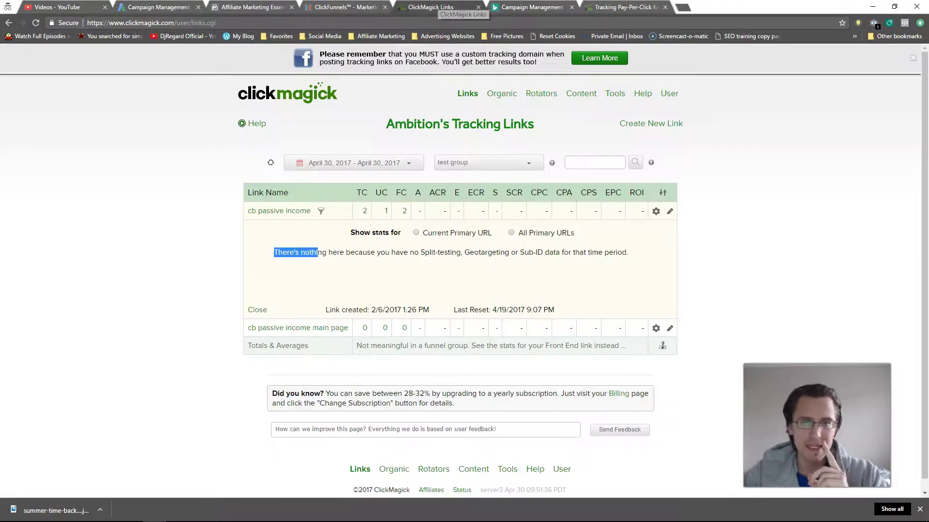
# Highlight the message's note that there is no Sub-ID or split-testing data
pyautogui.click(412, 10)
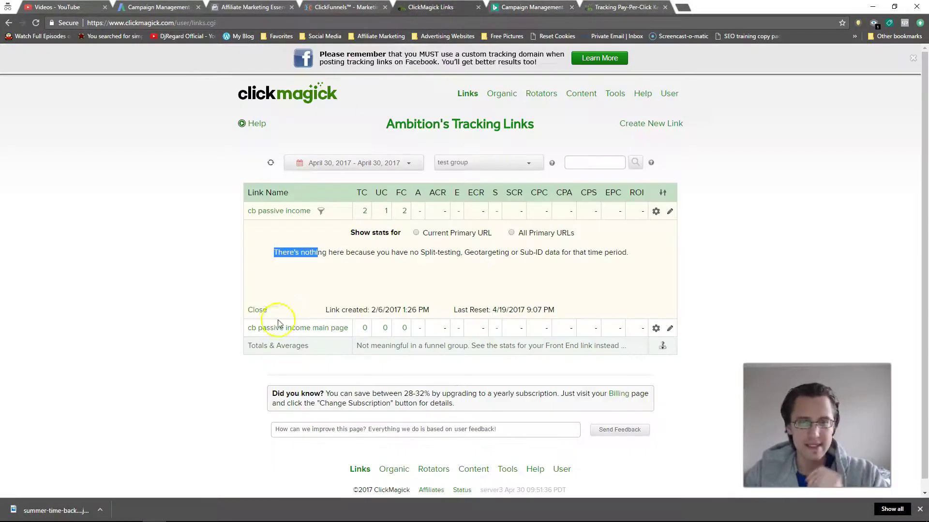
pyautogui.click(317, 251)
pyautogui.moveTo(275, 252); pyautogui.dragTo(380, 248)
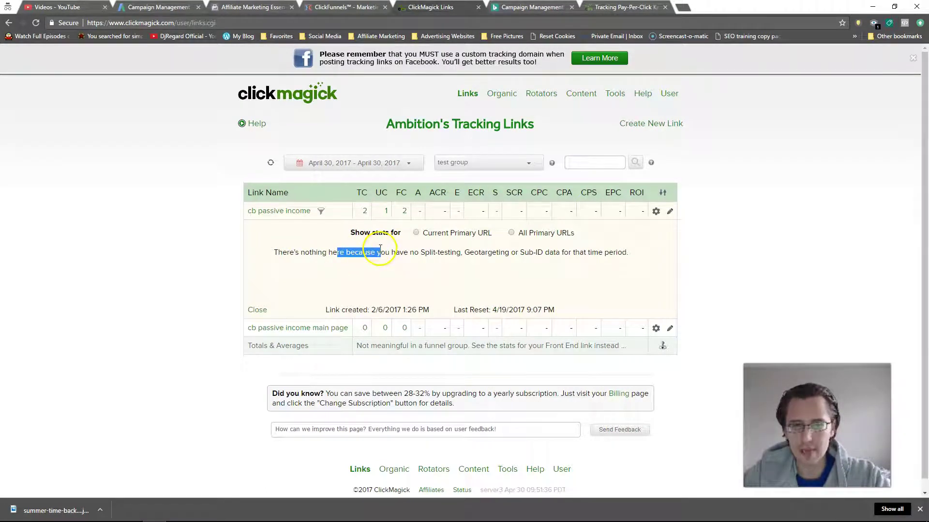
pyautogui.click(391, 251)
pyautogui.hotkey('shift', 'Home')
pyautogui.click(467, 248)
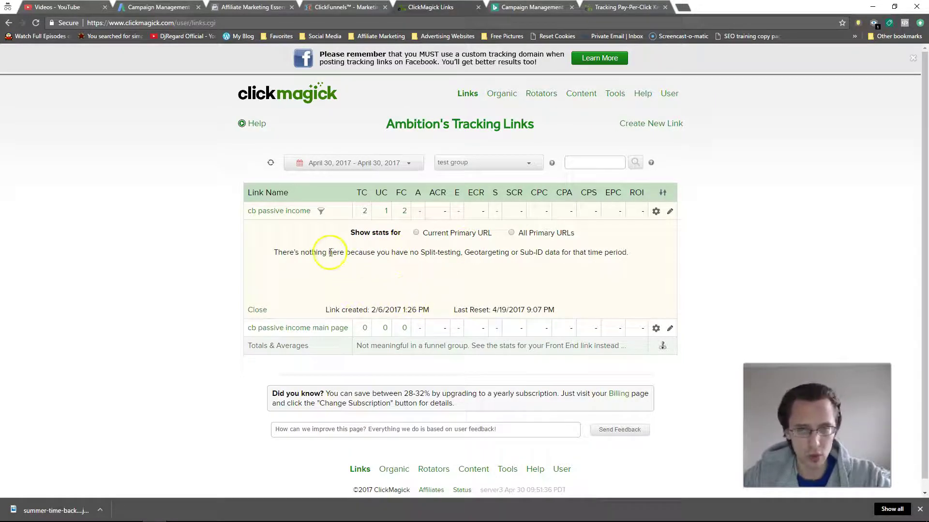
pyautogui.moveTo(305, 252); pyautogui.dragTo(444, 252)
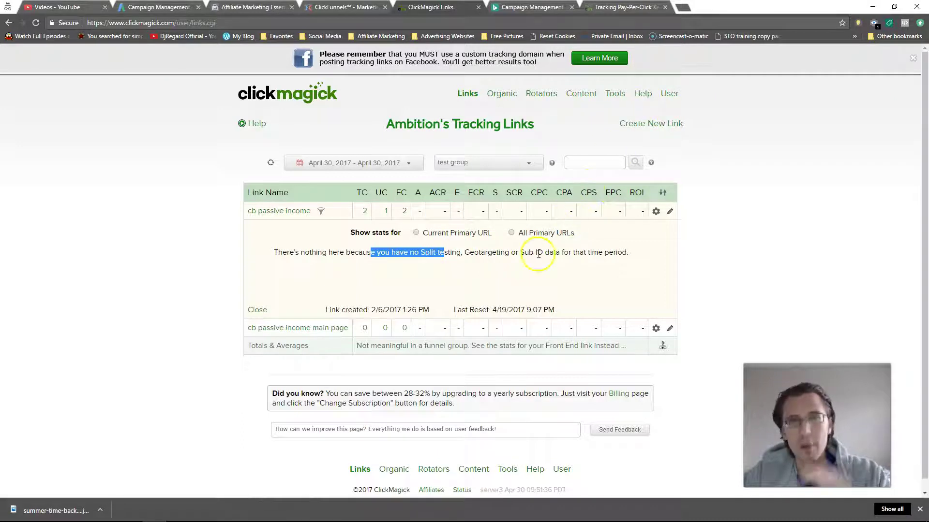
# Switch between Bing Ads and ClickMagick rereading the message, ending on the Bing Ads ad editor
pyautogui.click(534, 8)
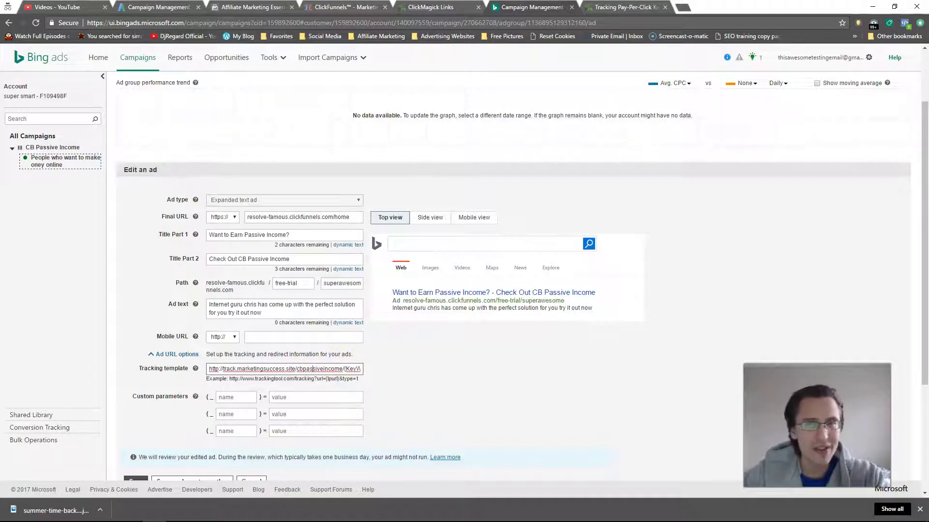
pyautogui.hotkey('ctrl', 'pageup')
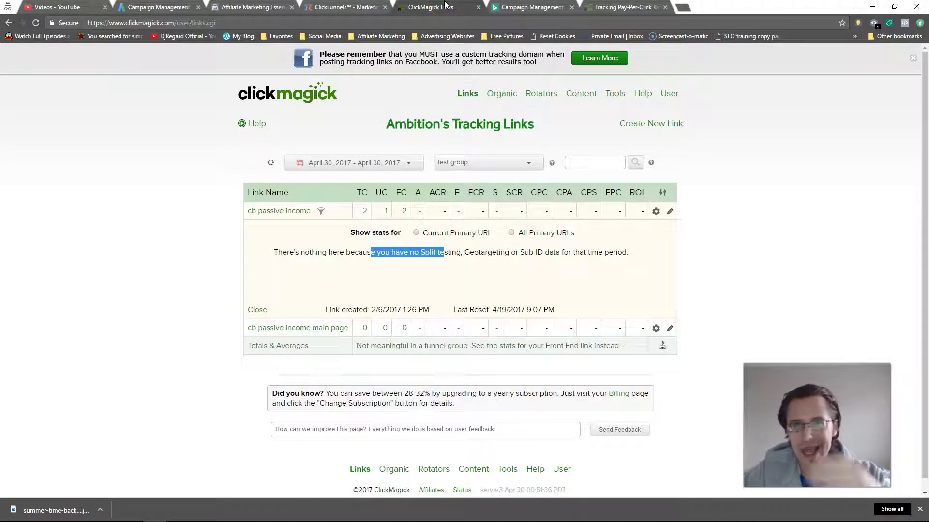
pyautogui.click(532, 7)
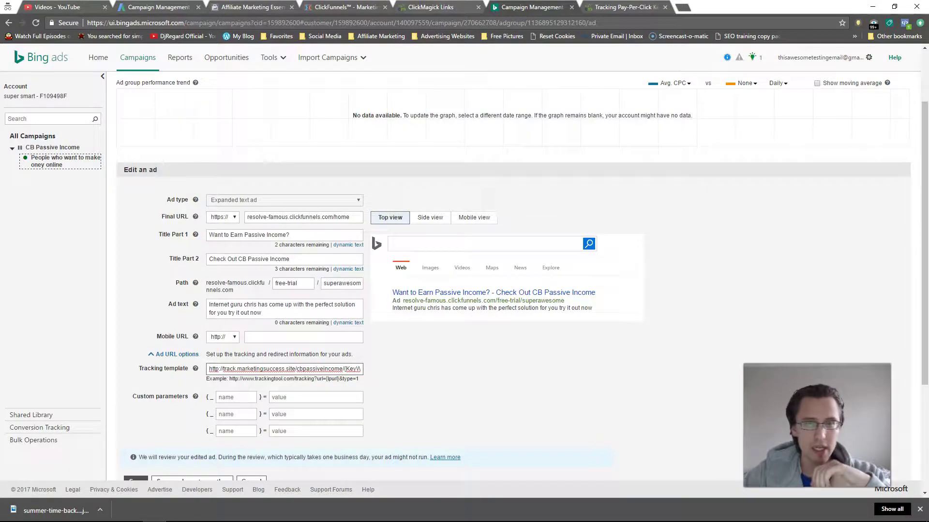
pyautogui.click(472, 7)
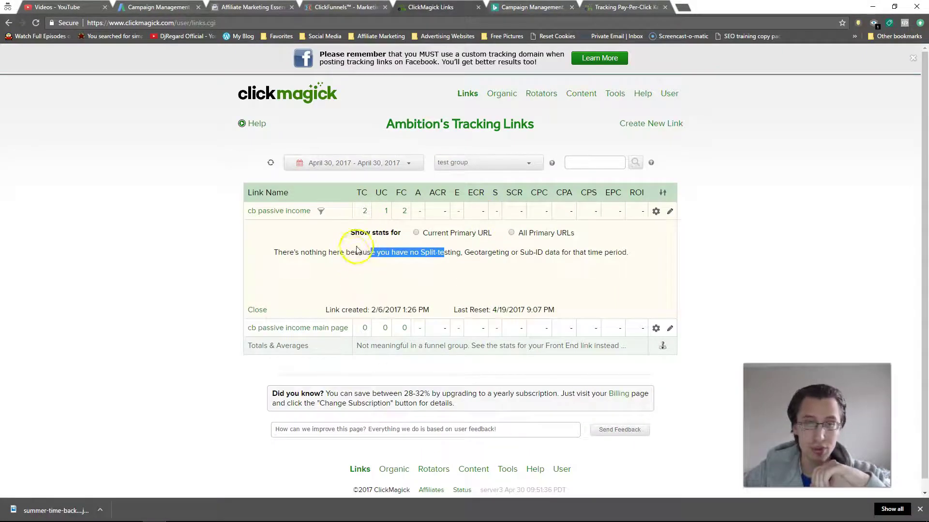
pyautogui.moveTo(349, 253); pyautogui.dragTo(395, 253)
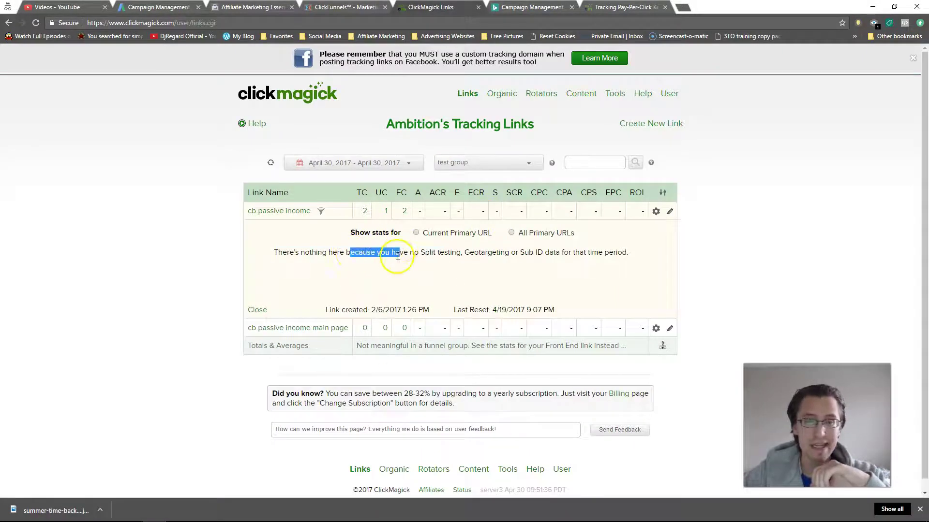
pyautogui.click(508, 14)
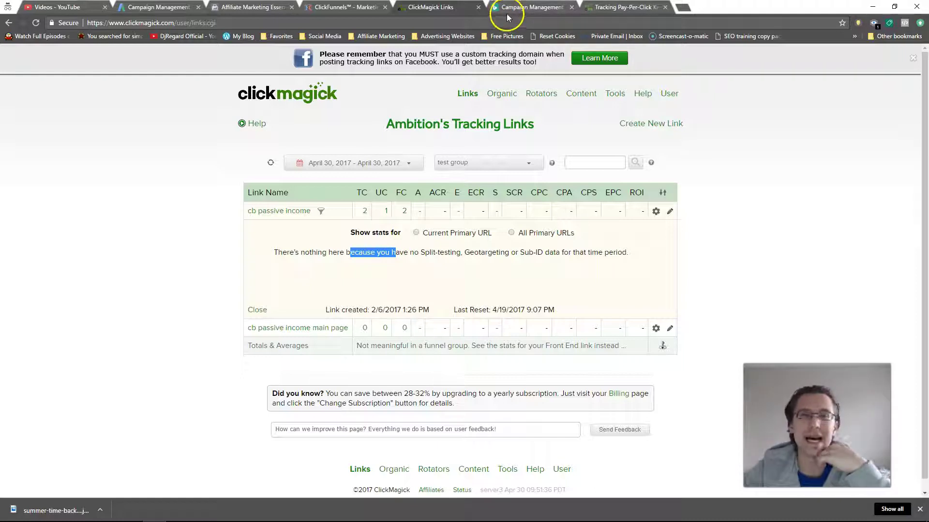
pyautogui.click(262, 194)
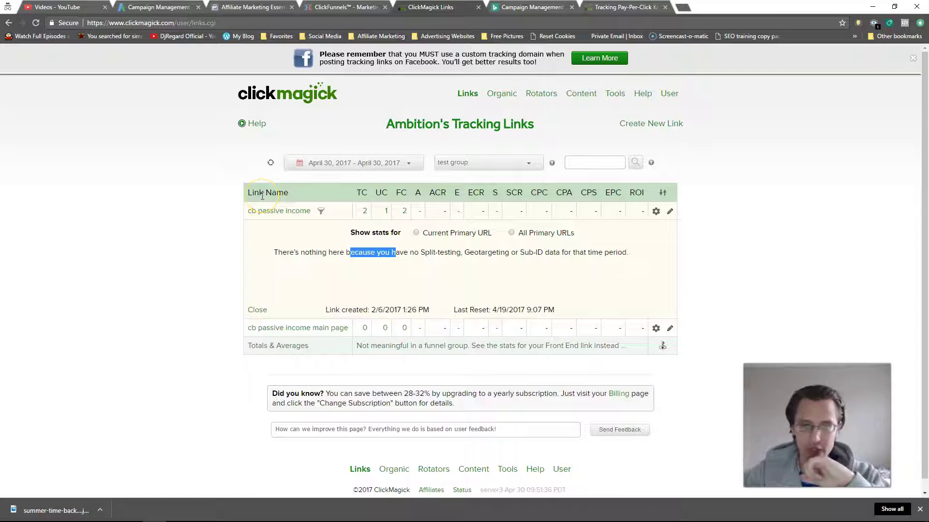
pyautogui.click(533, 7)
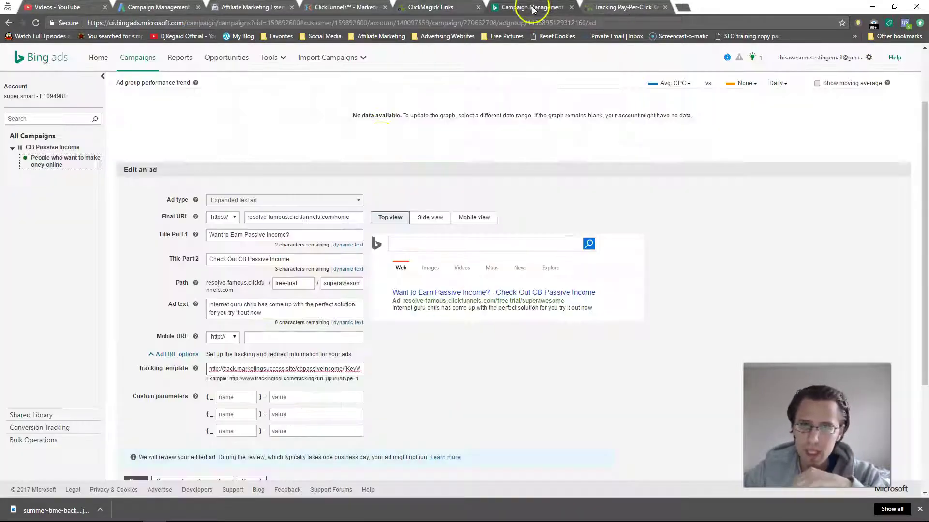
pyautogui.click(227, 373)
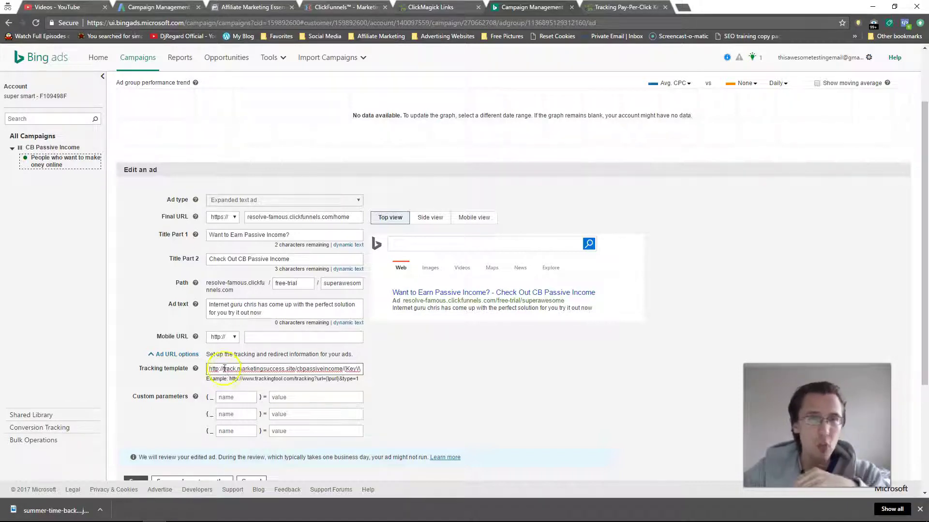
pyautogui.click(223, 366)
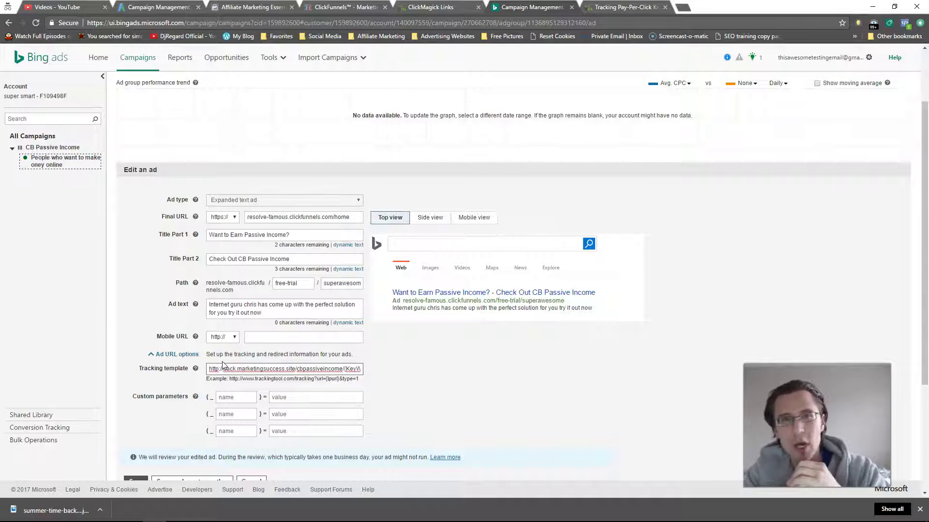